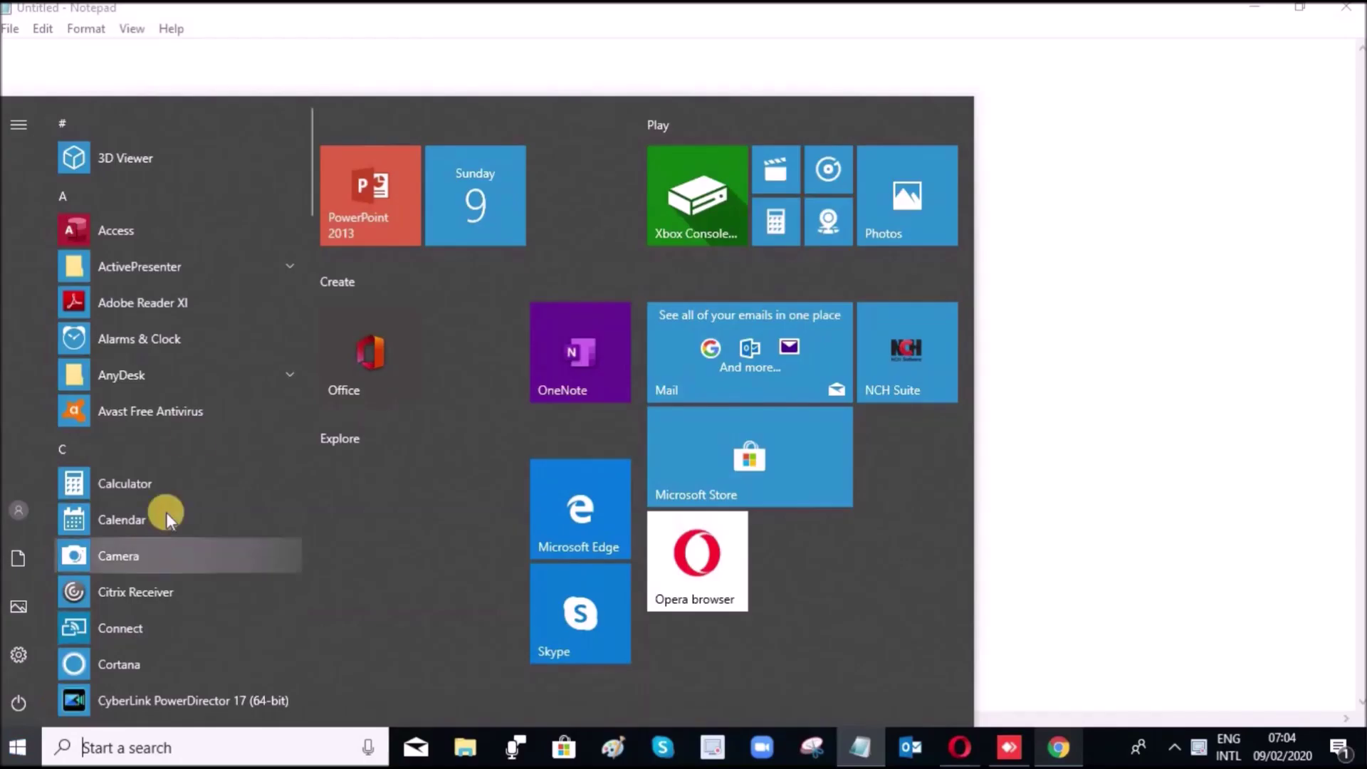
# Launch PowerPoint 2013 from its Start menu tile
pyautogui.click(389, 219)
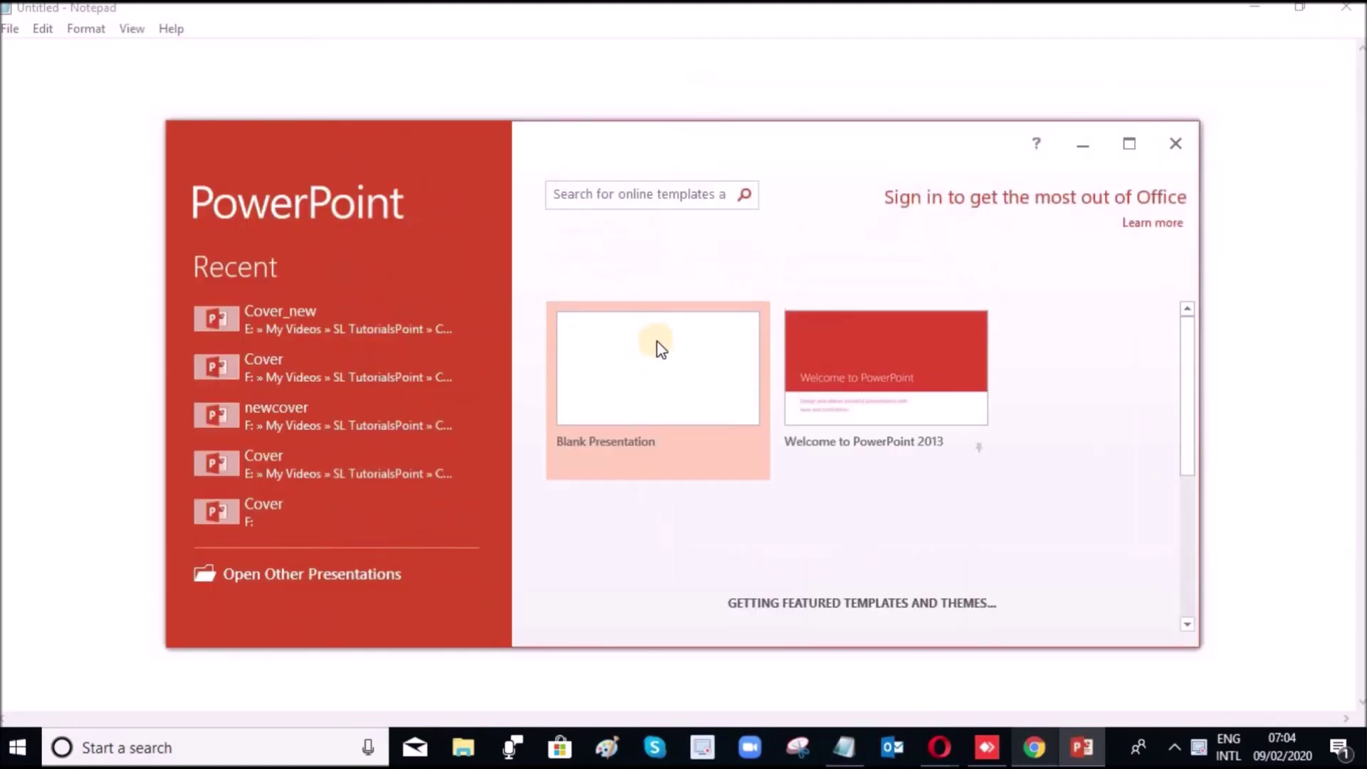
# Create a blank presentation, delete its title and subtitle placeholders, and start Insert > Screen Recording
pyautogui.click(627, 364)
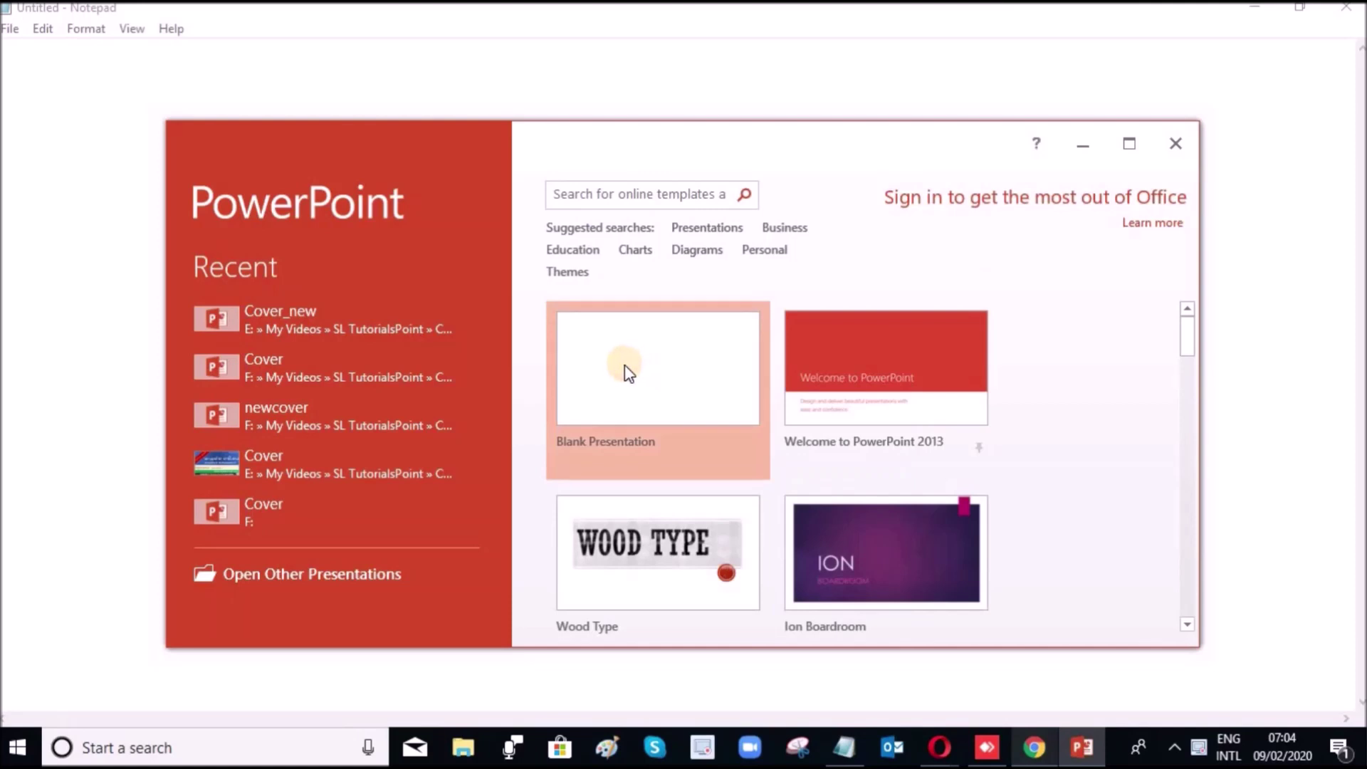
pyautogui.click(1137, 148)
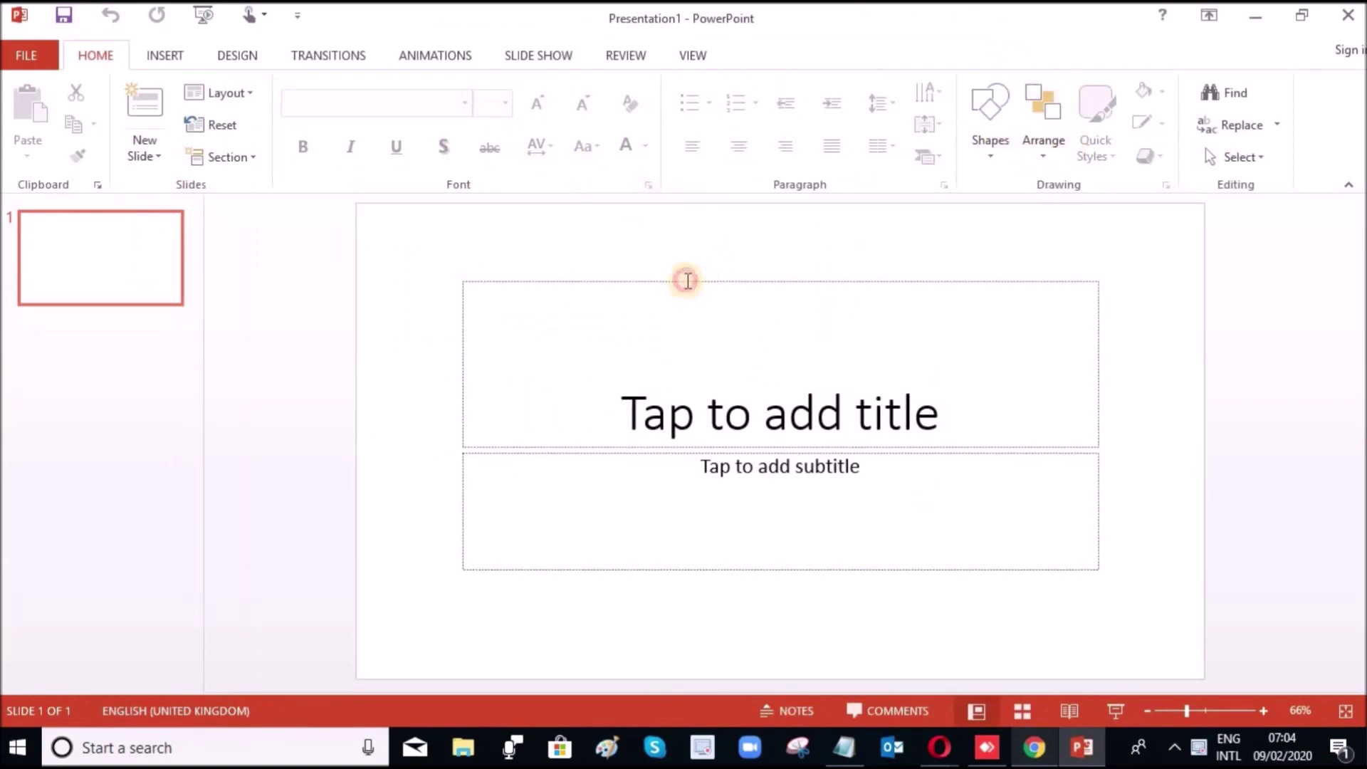
pyautogui.click(680, 280)
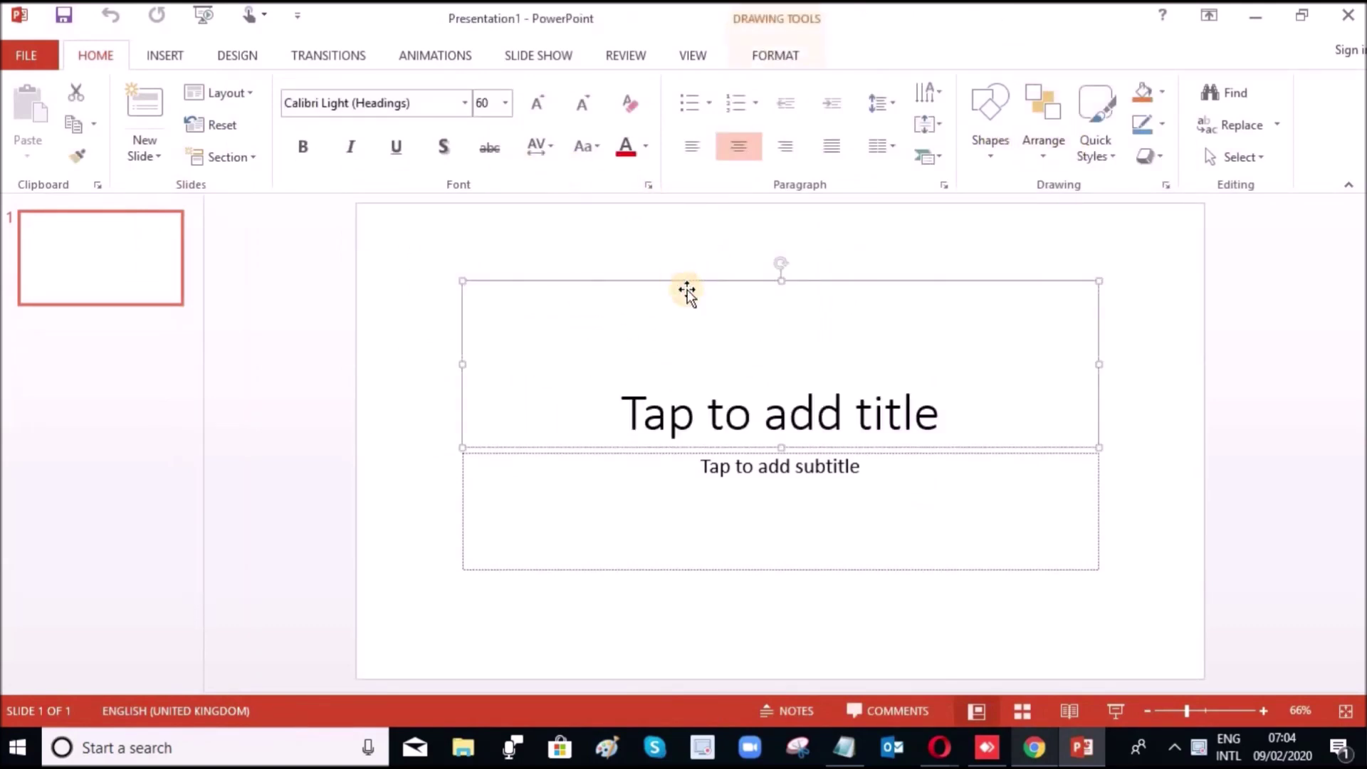
pyautogui.press('Delete')
pyautogui.click(692, 452)
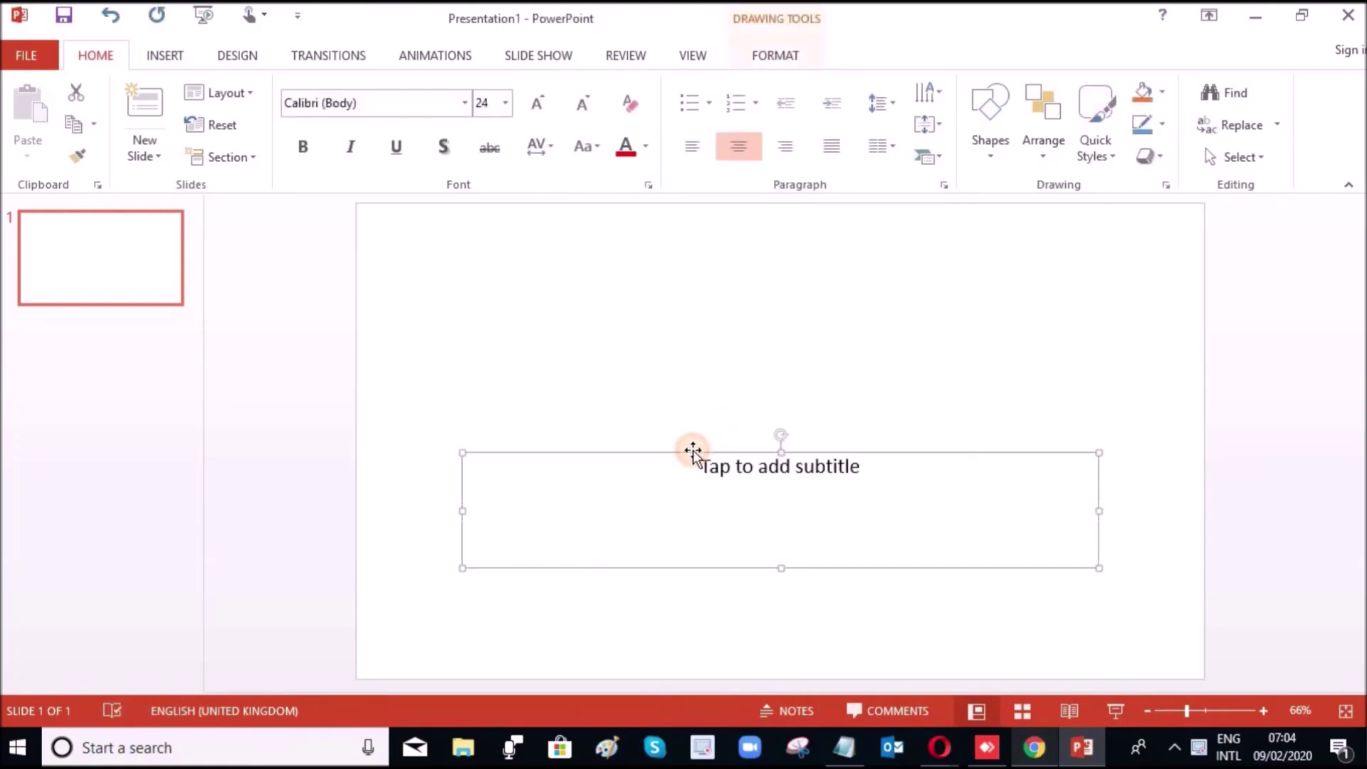
pyautogui.press('Delete')
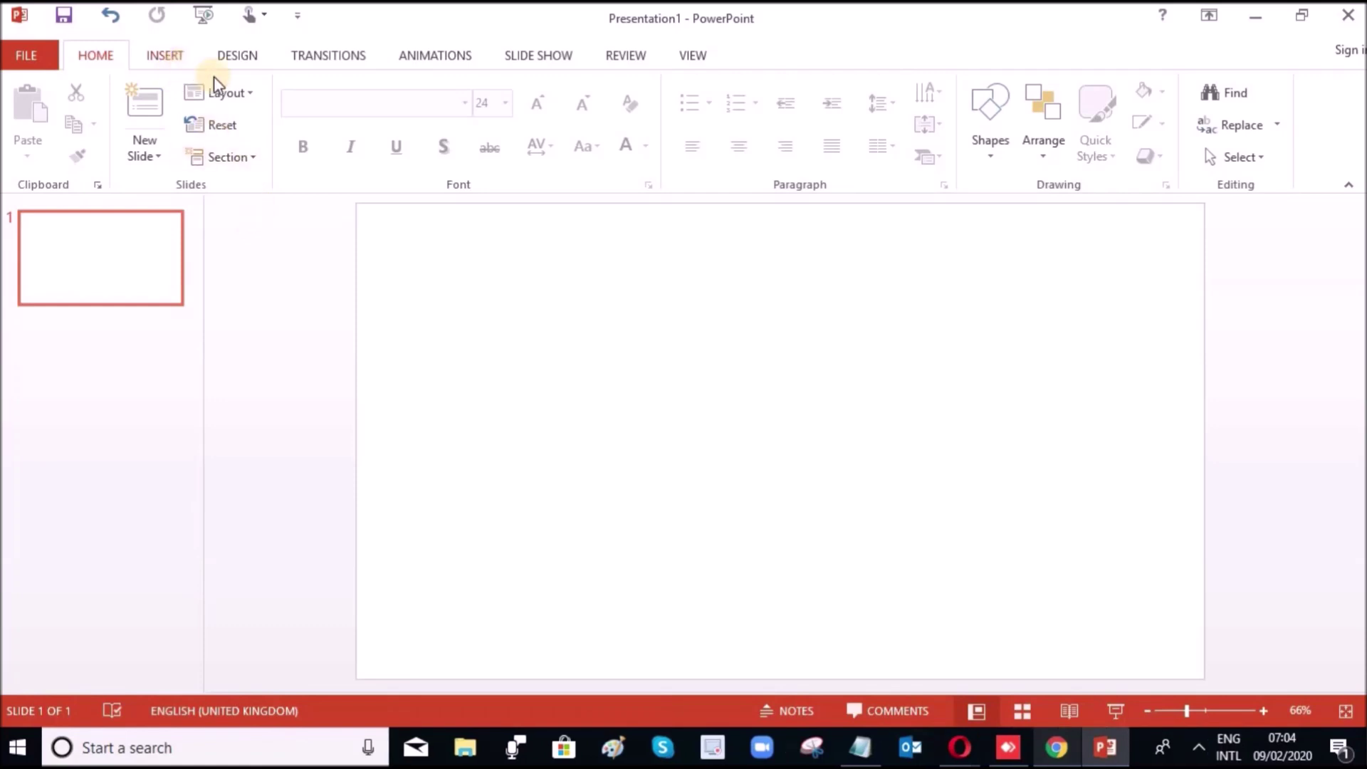
pyautogui.click(174, 60)
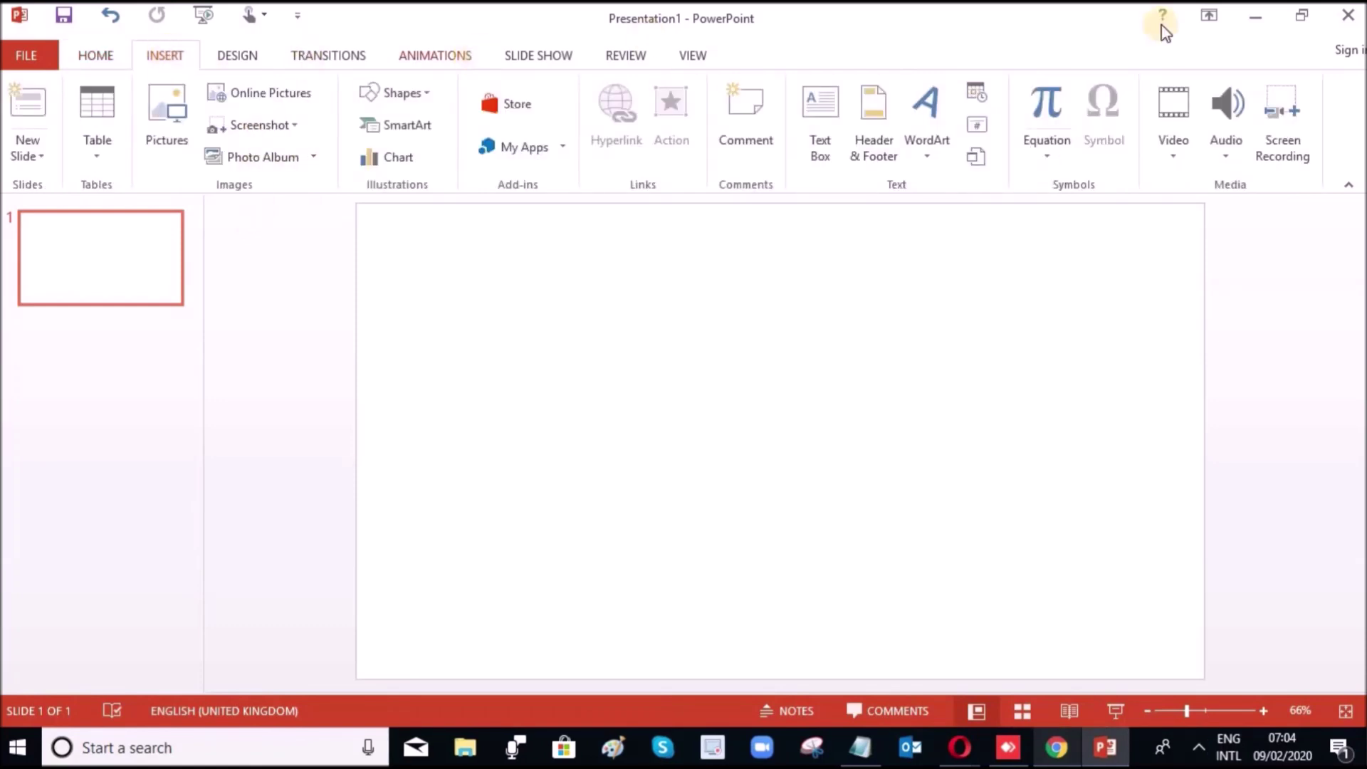
pyautogui.click(1283, 118)
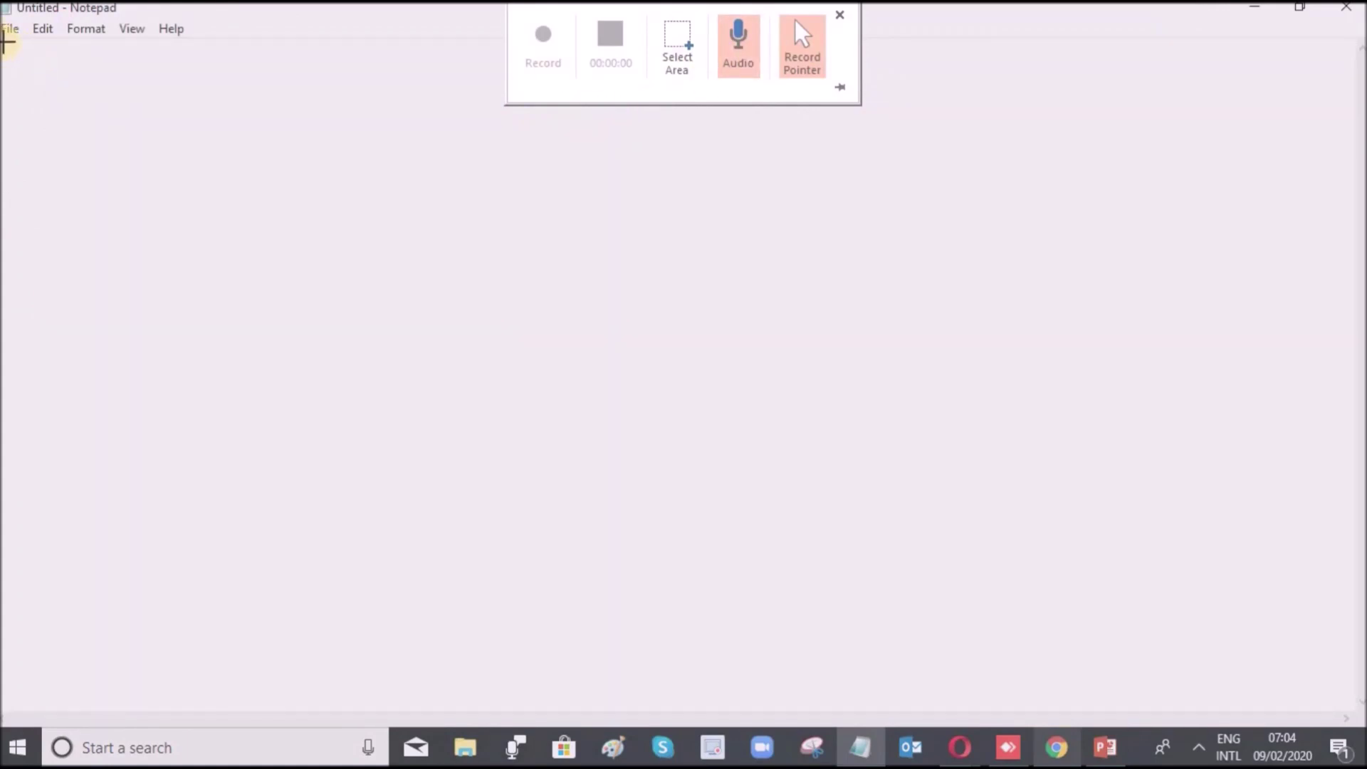
# Drag the capture area from the screen's top-left corner to just above the taskbar
pyautogui.moveTo(34, 50)
pyautogui.mouseDown()
pyautogui.moveTo(1333, 637)
pyautogui.moveTo(1349, 705)
pyautogui.mouseUp()
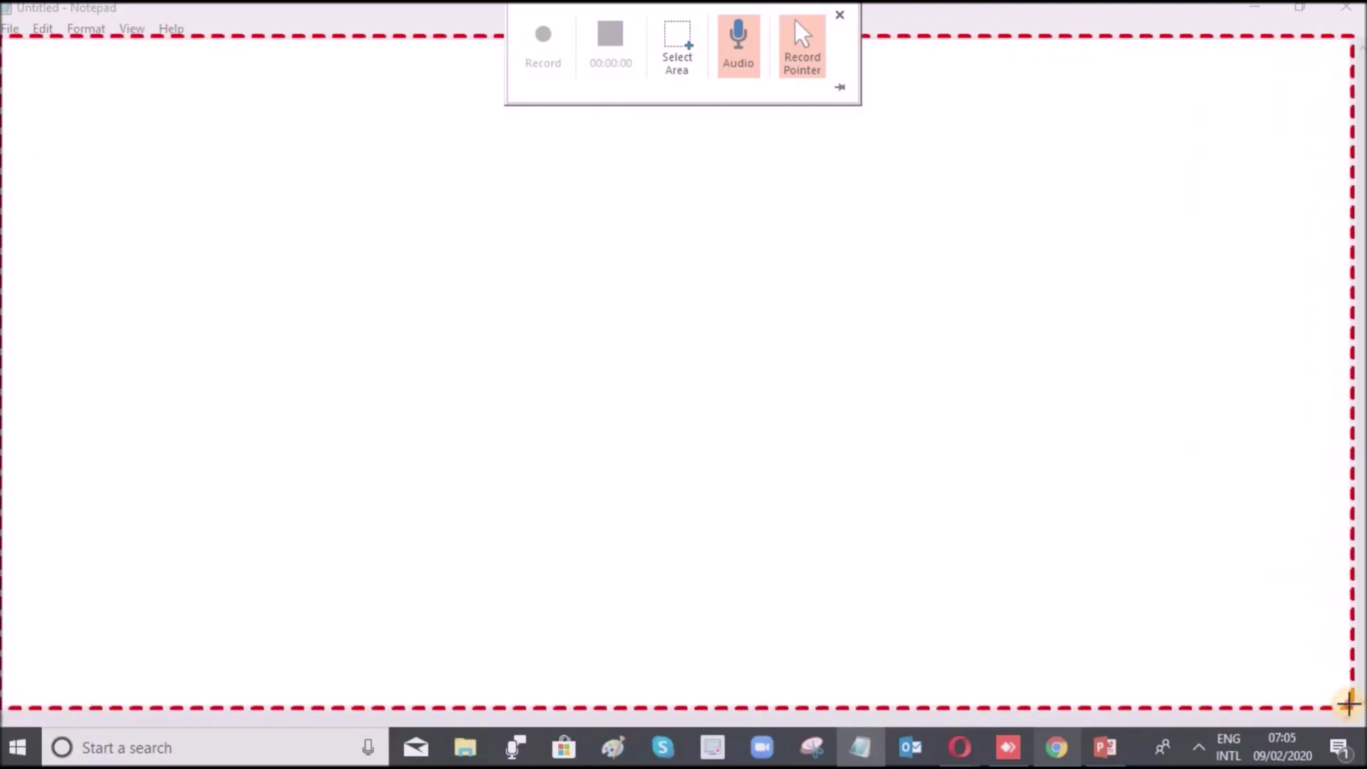
pyautogui.moveTo(1349, 705); pyautogui.dragTo(1353, 700)
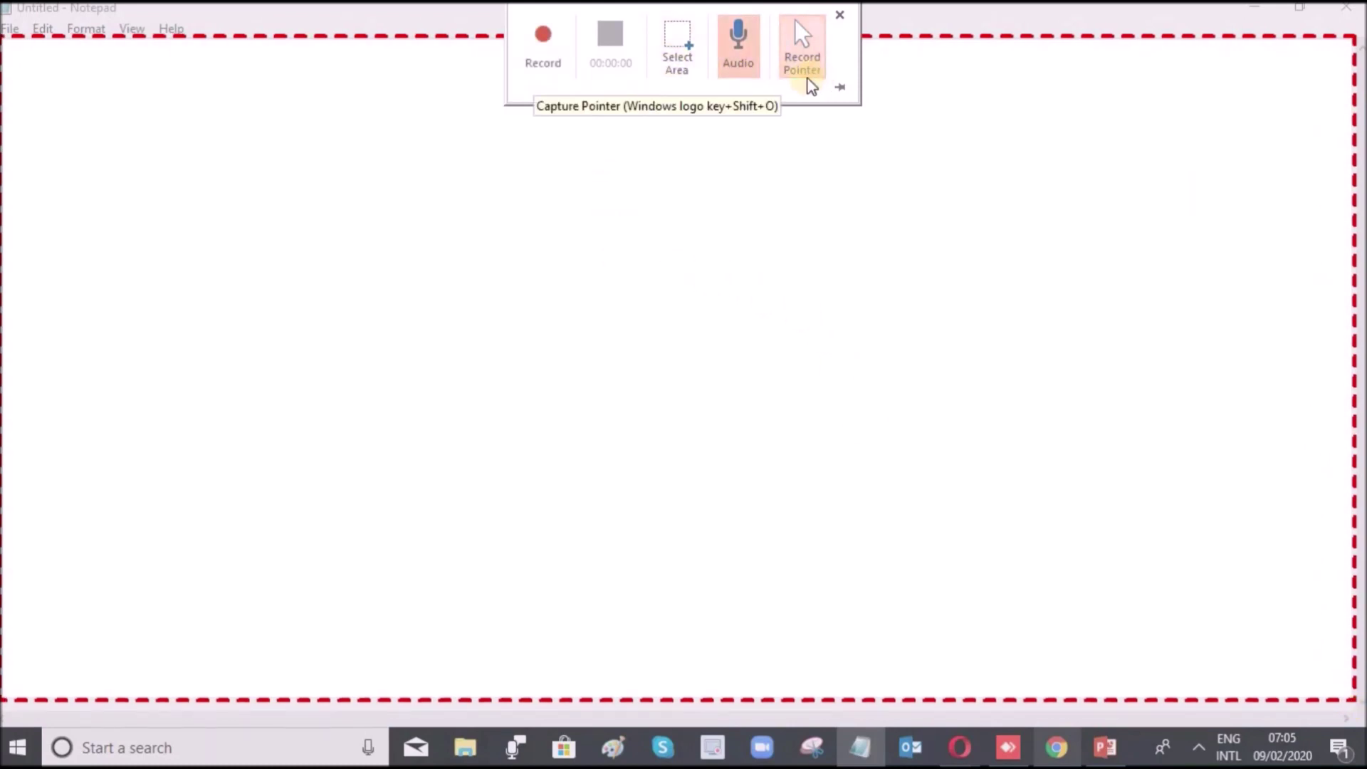
pyautogui.click(744, 64)
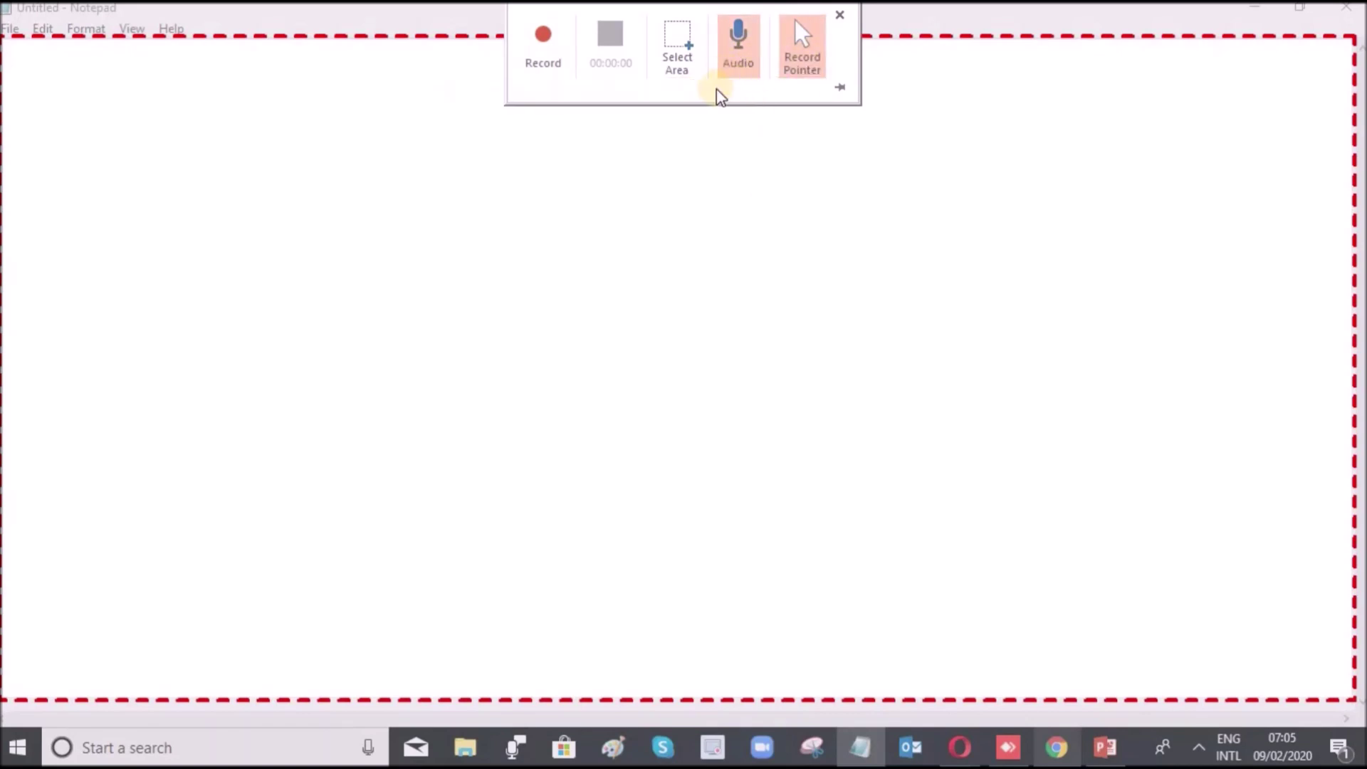
# Toggle Audio and Record Pointer off and back on so both remain enabled
pyautogui.click(755, 71)
pyautogui.click(731, 57)
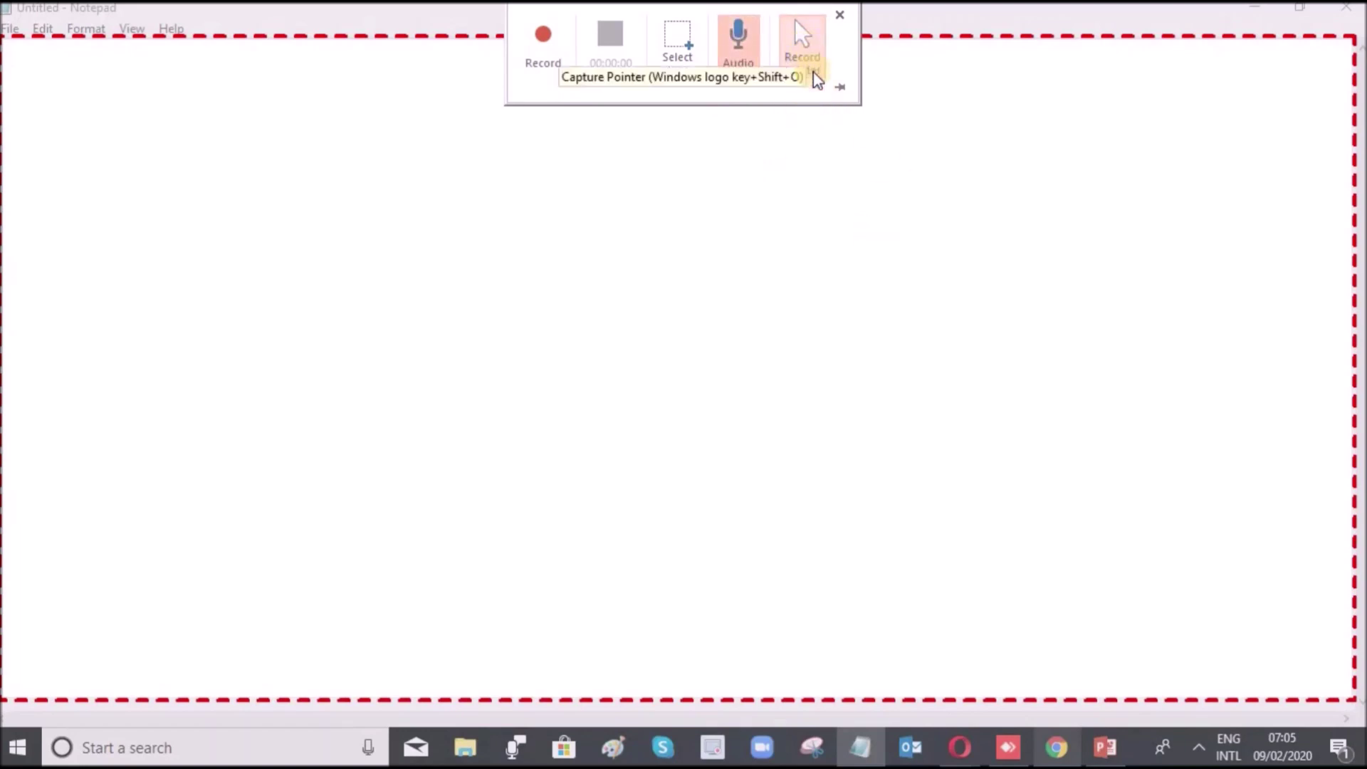
pyautogui.click(804, 70)
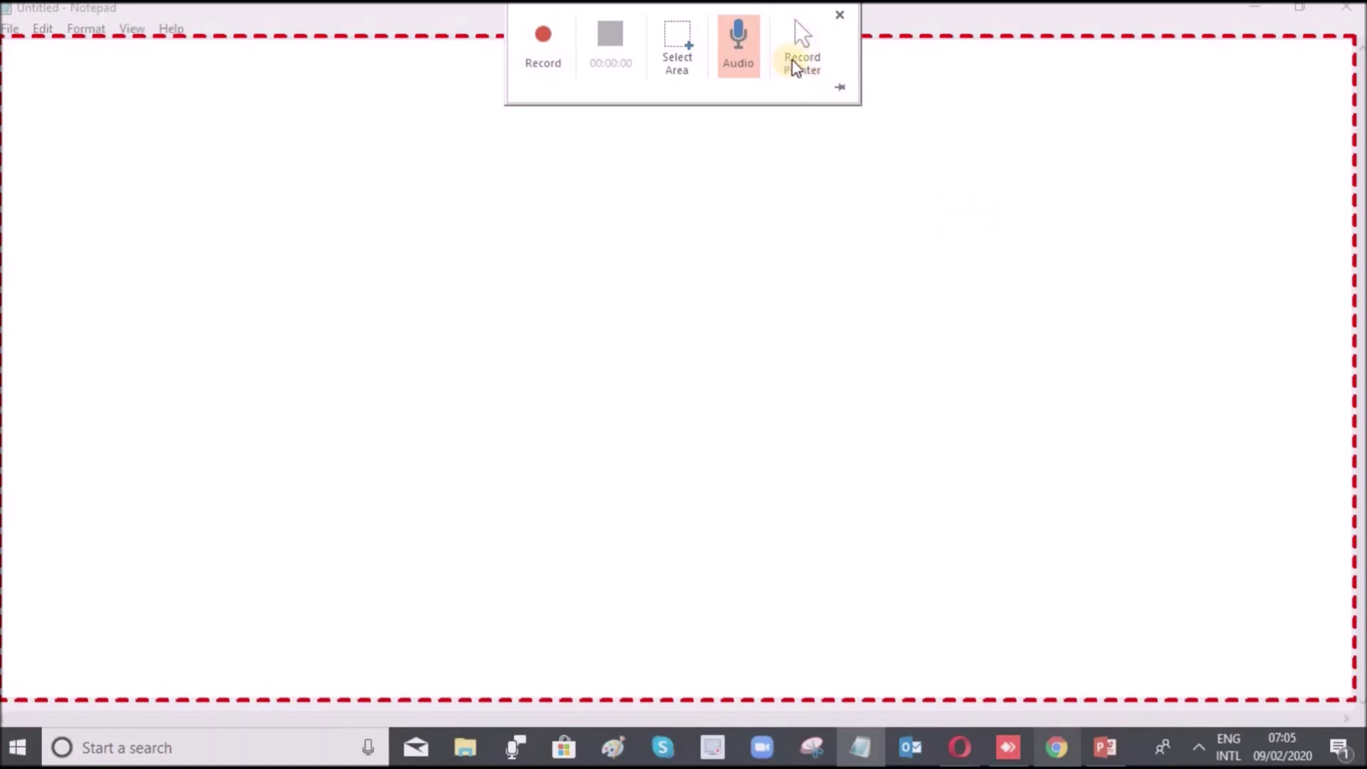
pyautogui.click(800, 53)
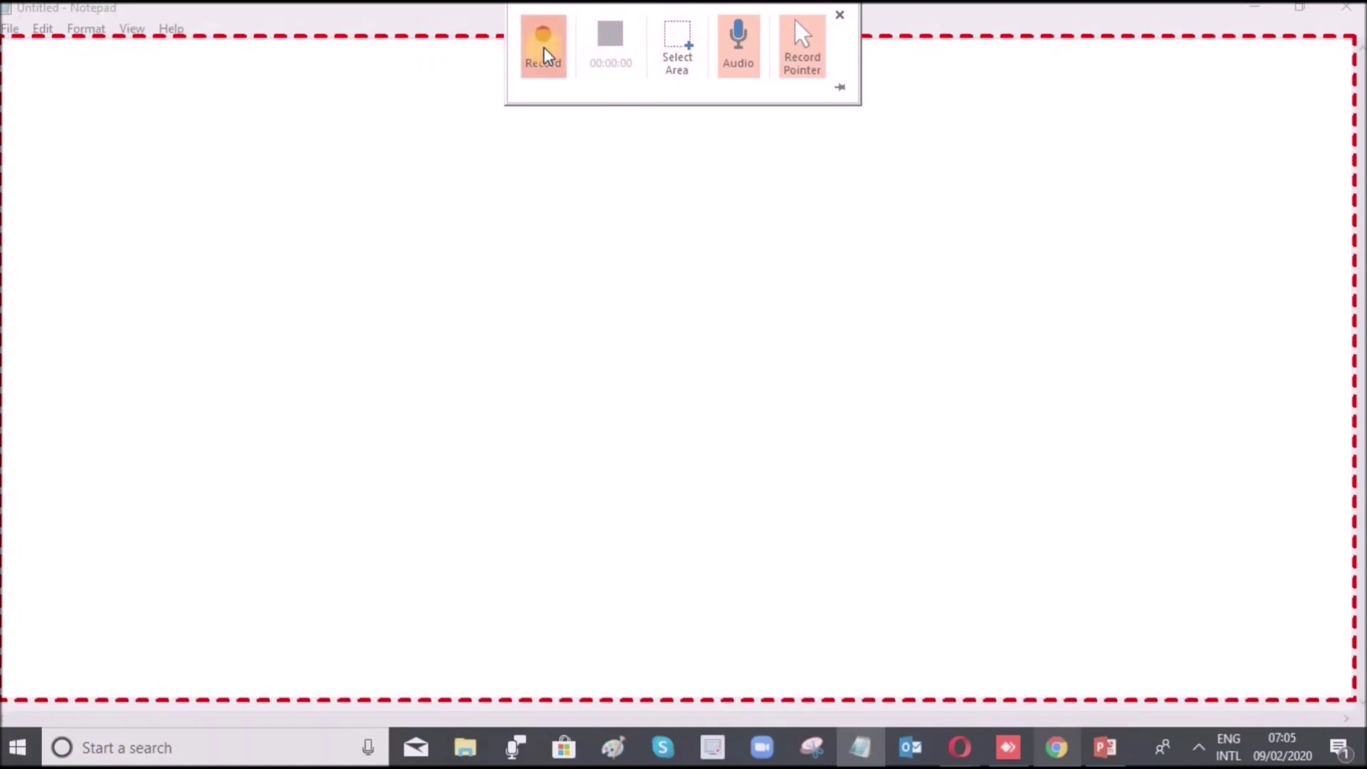
# Start recording, pause briefly, resume, and bring the YouTube browser window forward
pyautogui.click(544, 50)
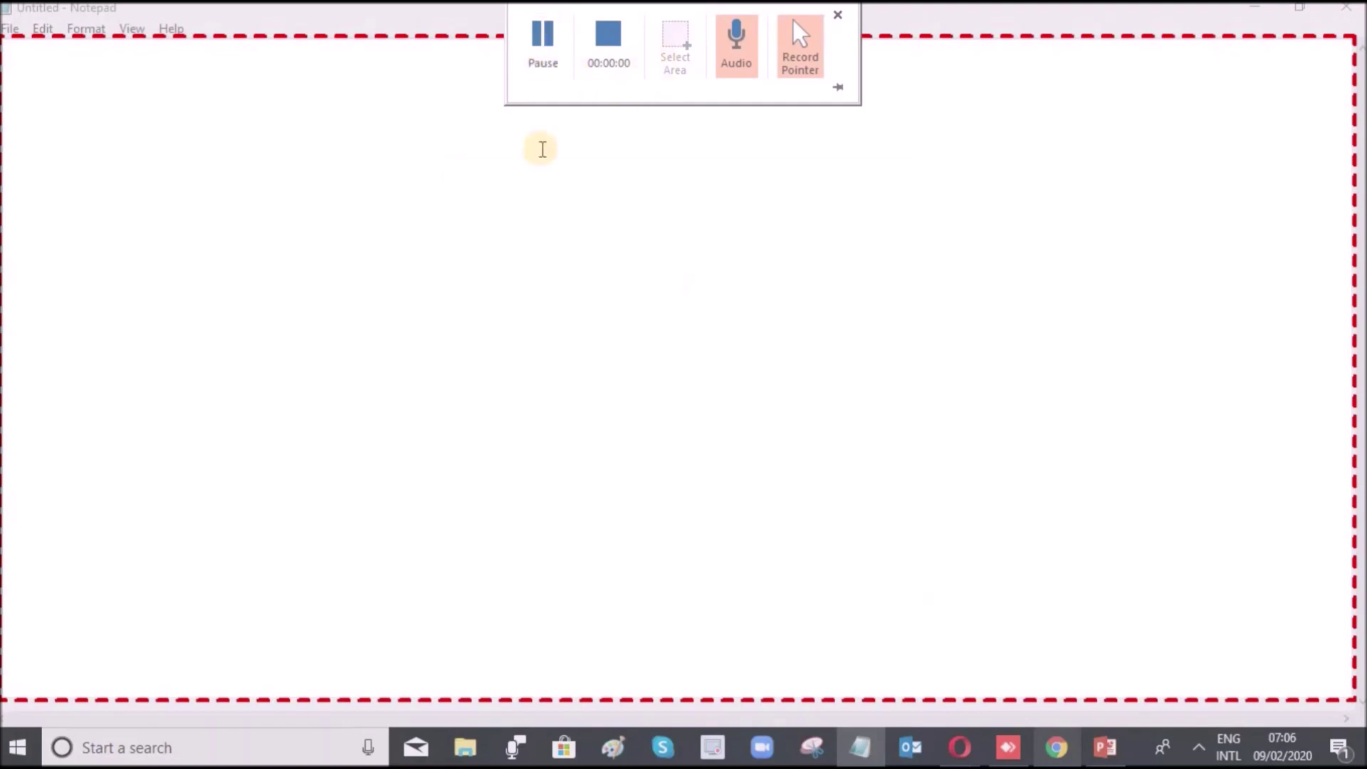
pyautogui.click(602, 59)
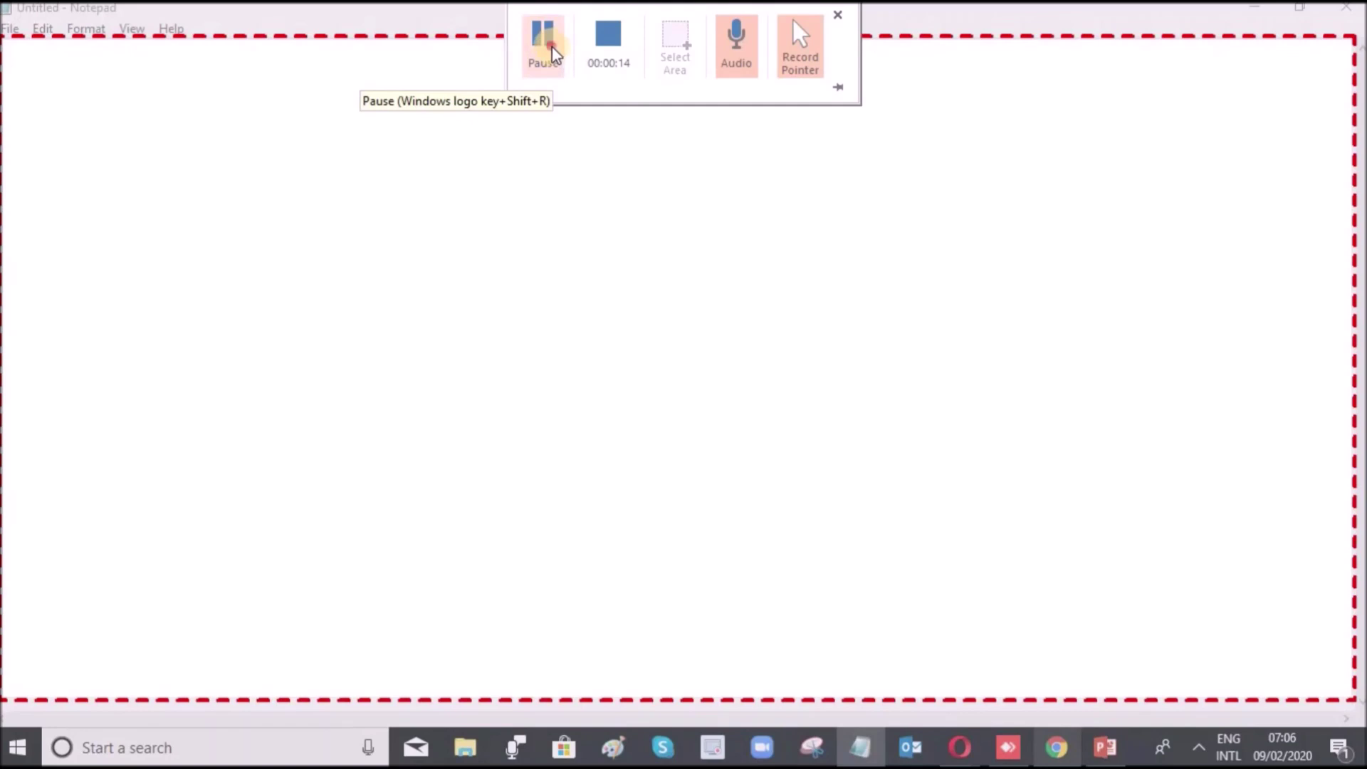
pyautogui.click(553, 54)
pyautogui.click(543, 67)
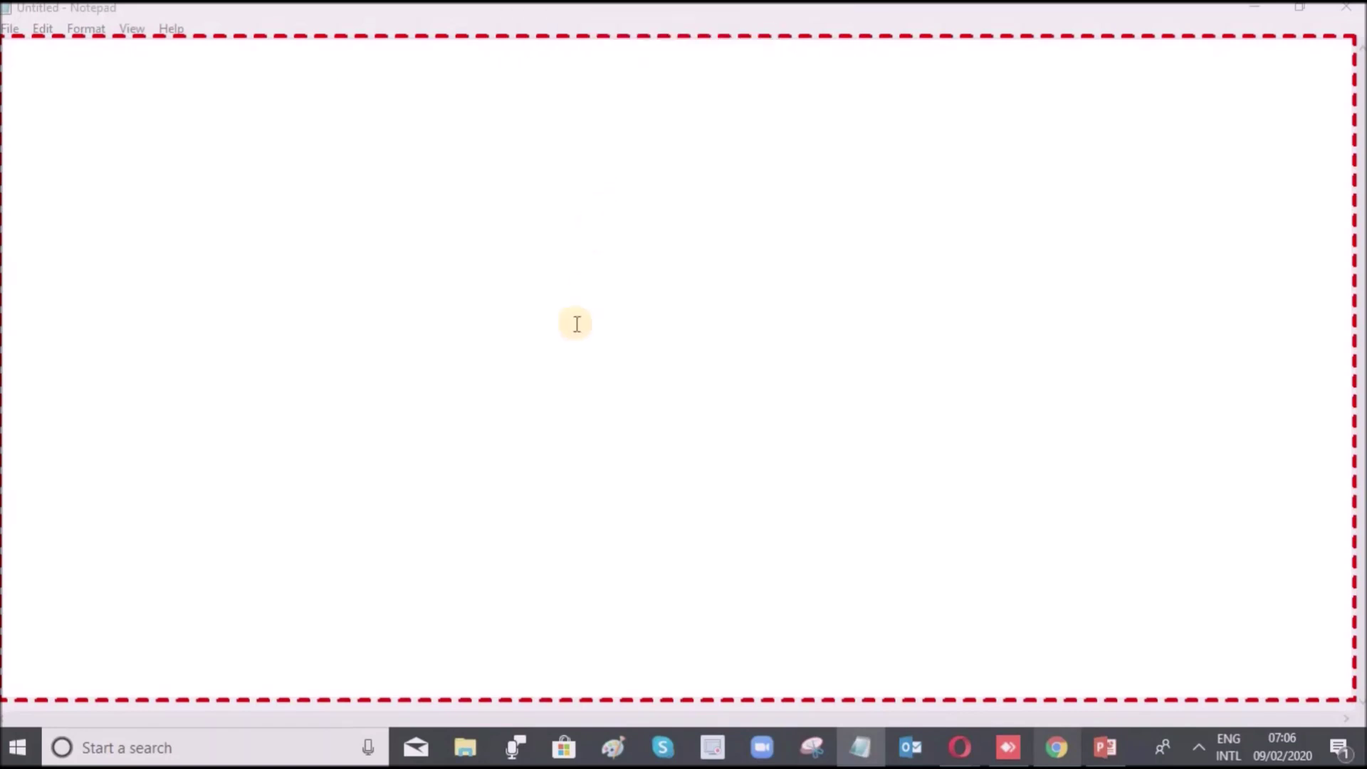
pyautogui.click(1056, 747)
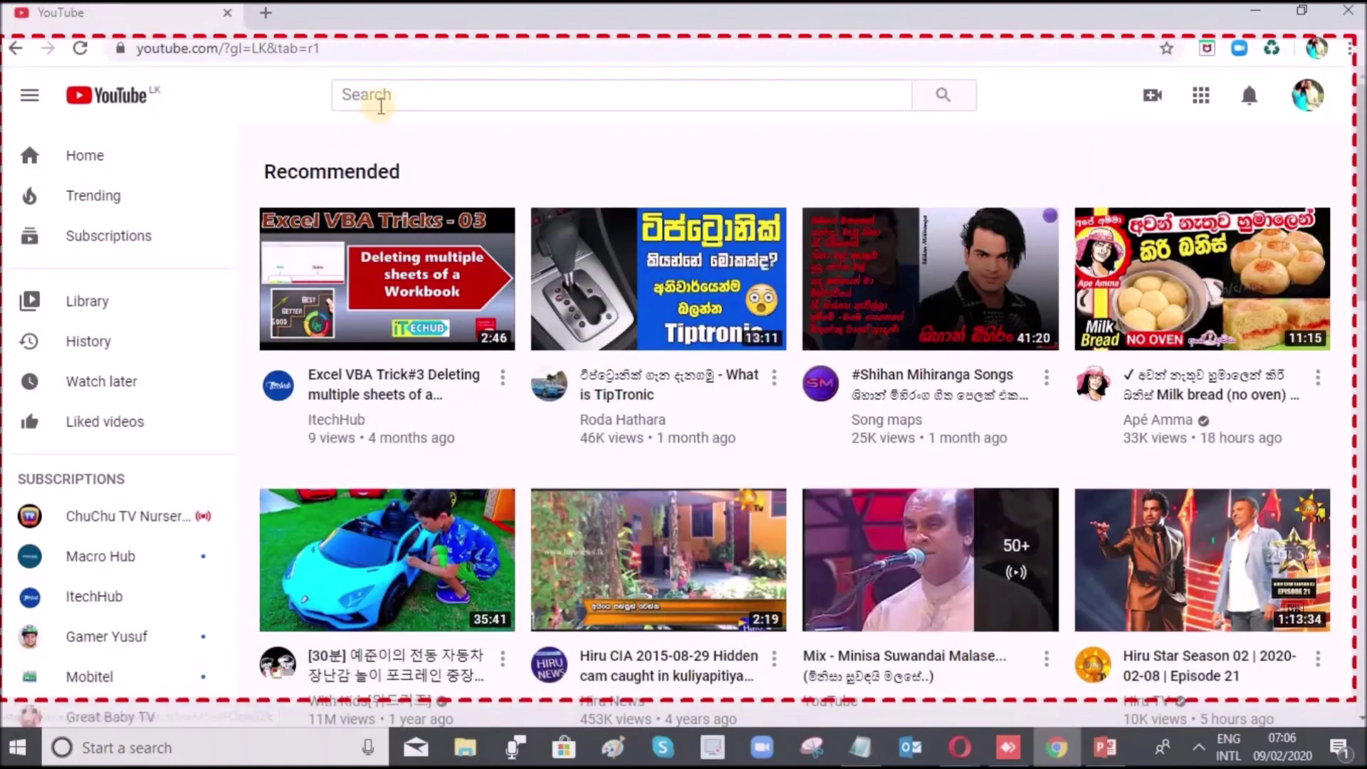
# Search YouTube for 'Macro Hub'
pyautogui.click(382, 104)
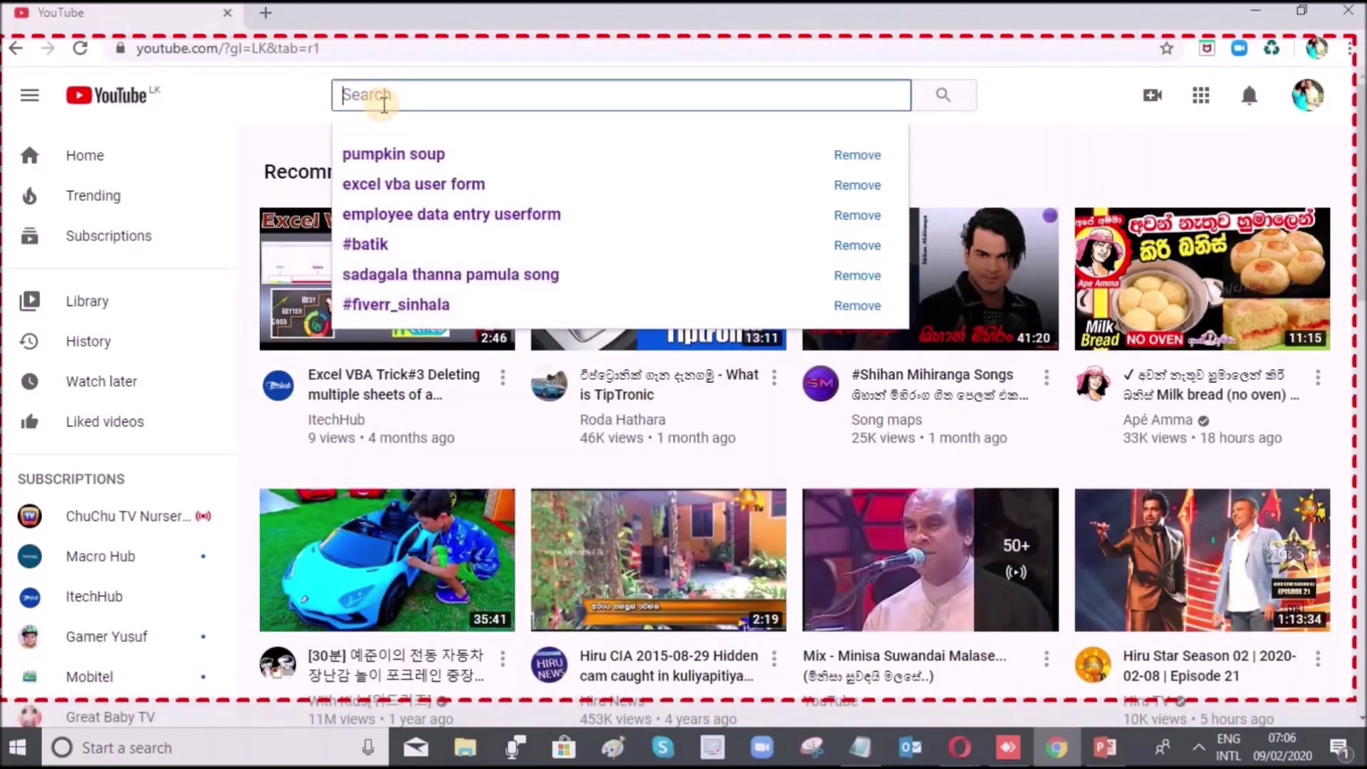
pyautogui.write('Macr')
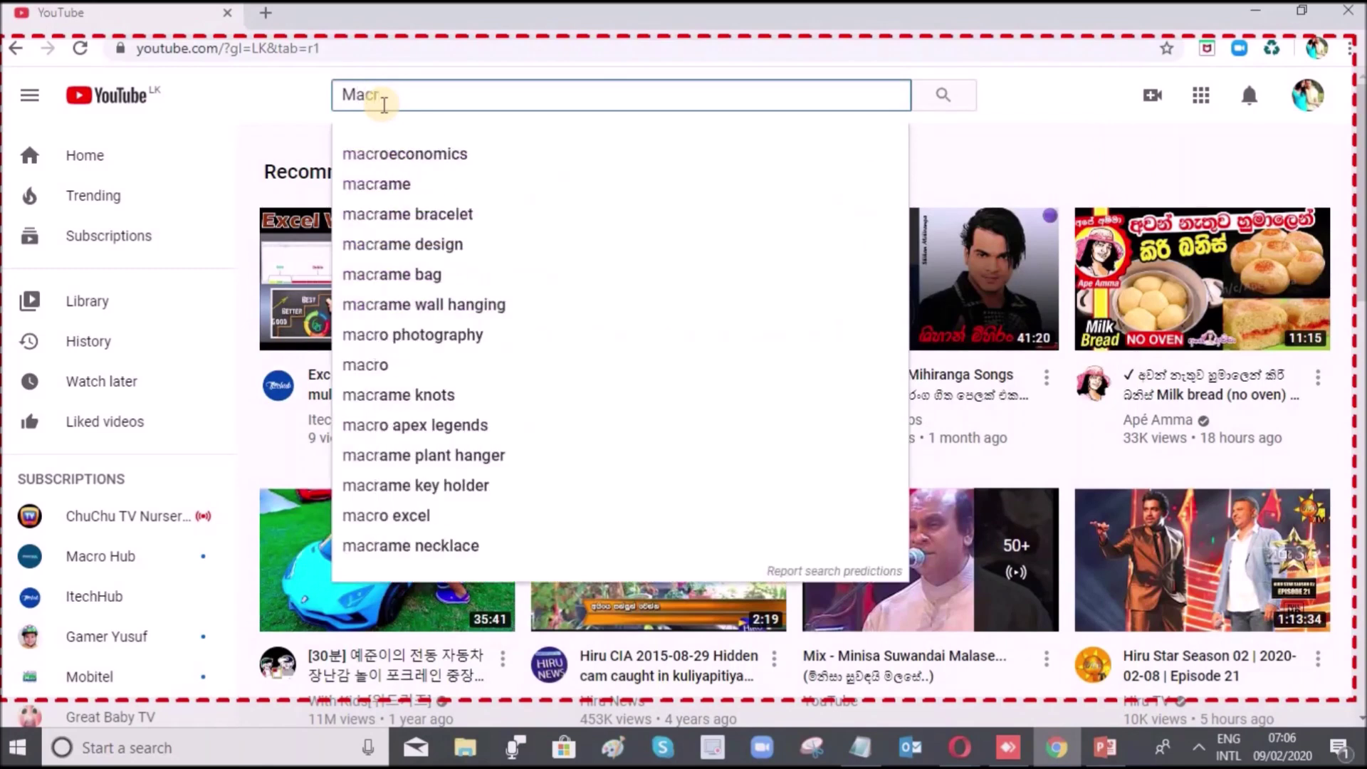
pyautogui.write('o ')
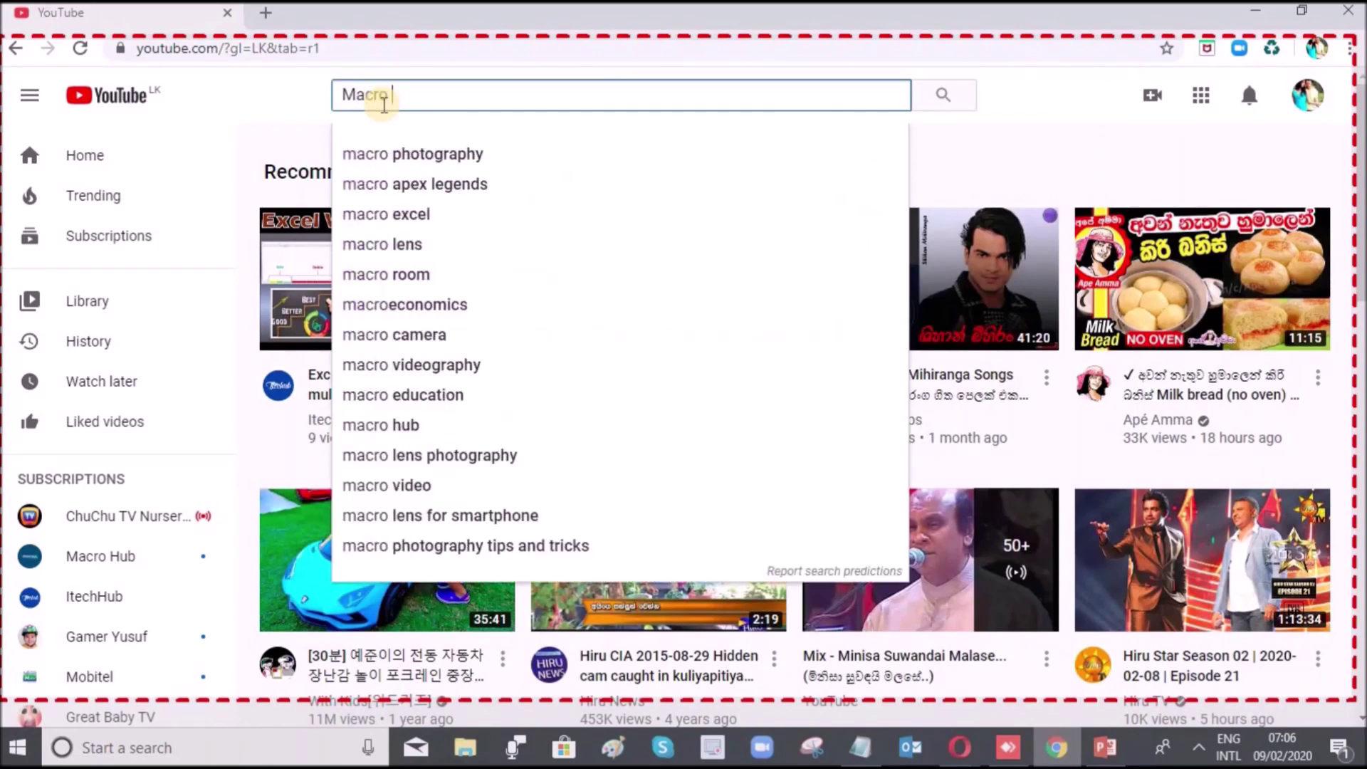
pyautogui.write('Hub')
pyautogui.press('Return')
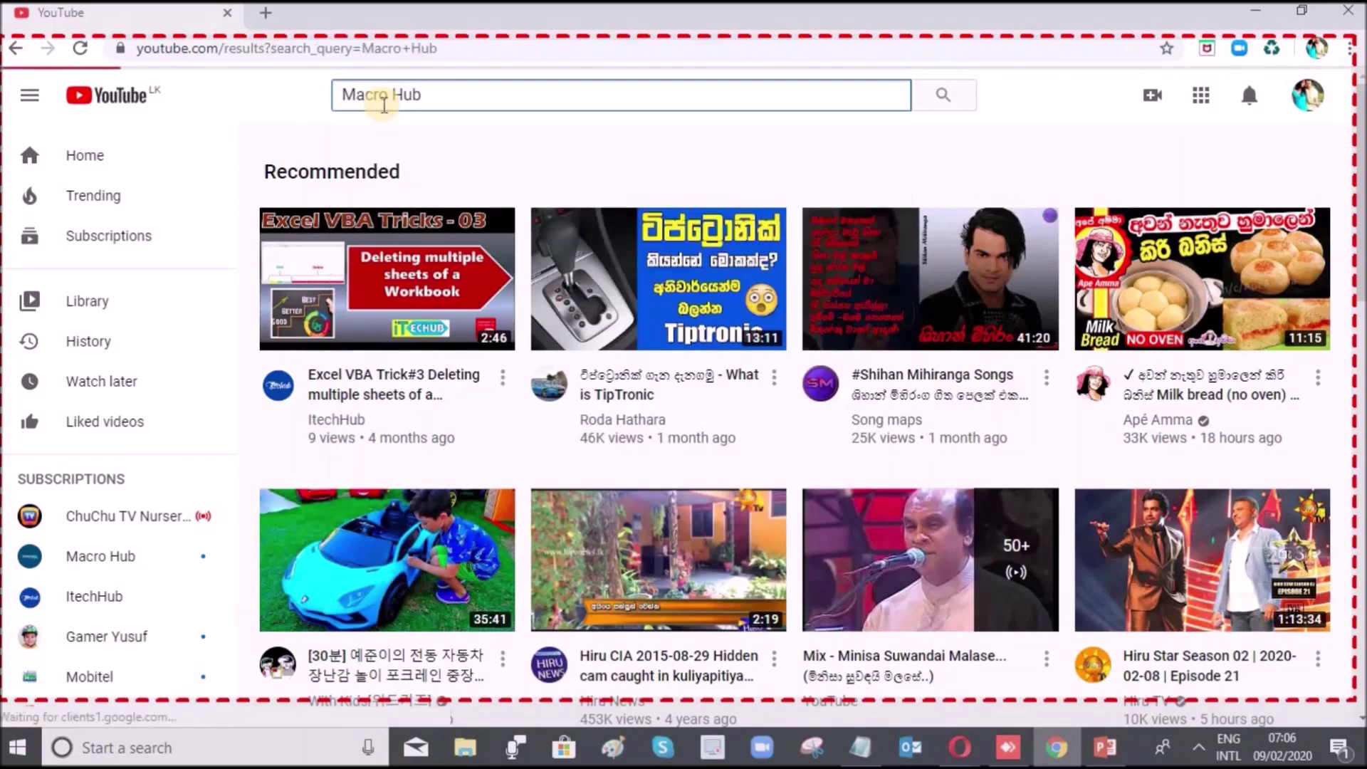
# Scroll through the Macro Hub results, then return to the PowerPoint window
pyautogui.scroll(-4, 475, 263)
pyautogui.scroll(4, 479, 266)
pyautogui.scroll(-2, 543, 232)
pyautogui.scroll(-2, 543, 275)
pyautogui.scroll(-1, 544, 269)
pyautogui.scroll(5, 878, 311)
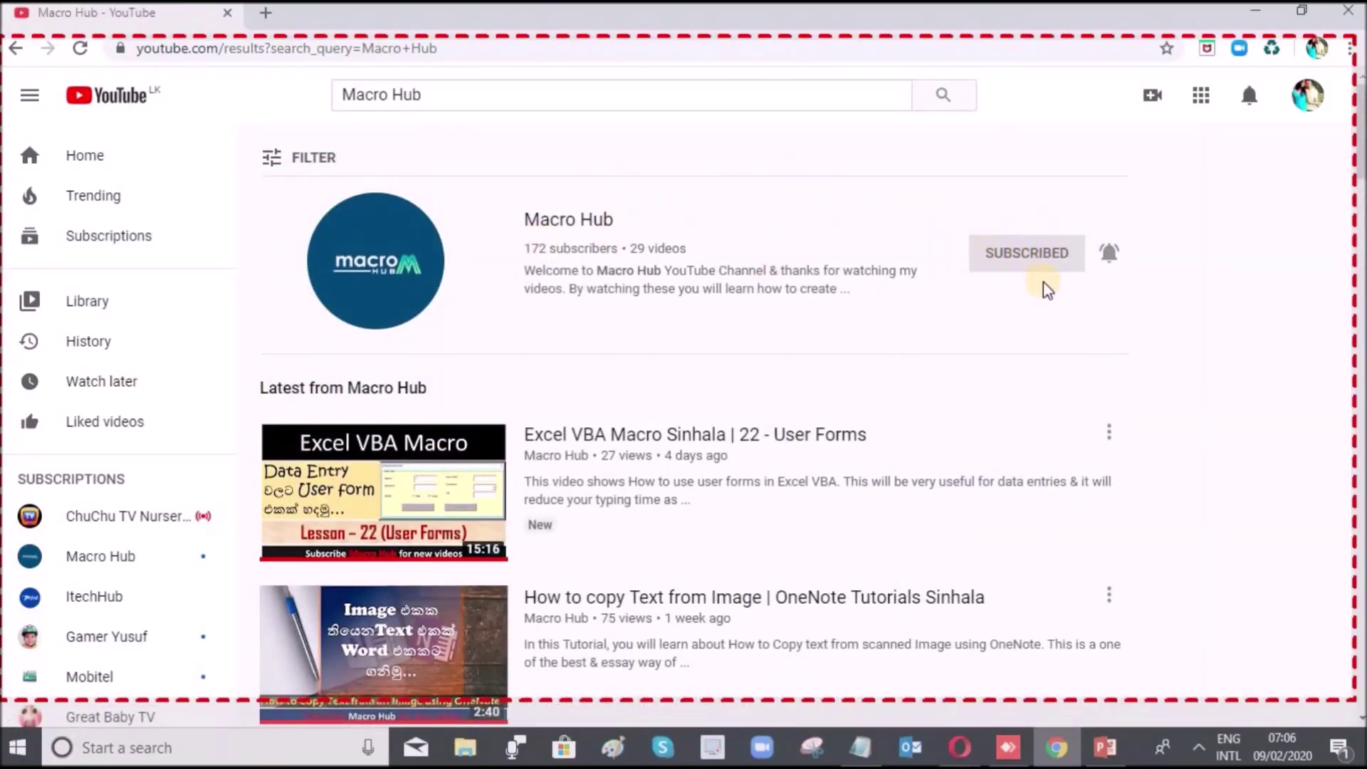
pyautogui.scroll(-2, 479, 178)
pyautogui.scroll(2, 499, 199)
pyautogui.scroll(-6, 527, 242)
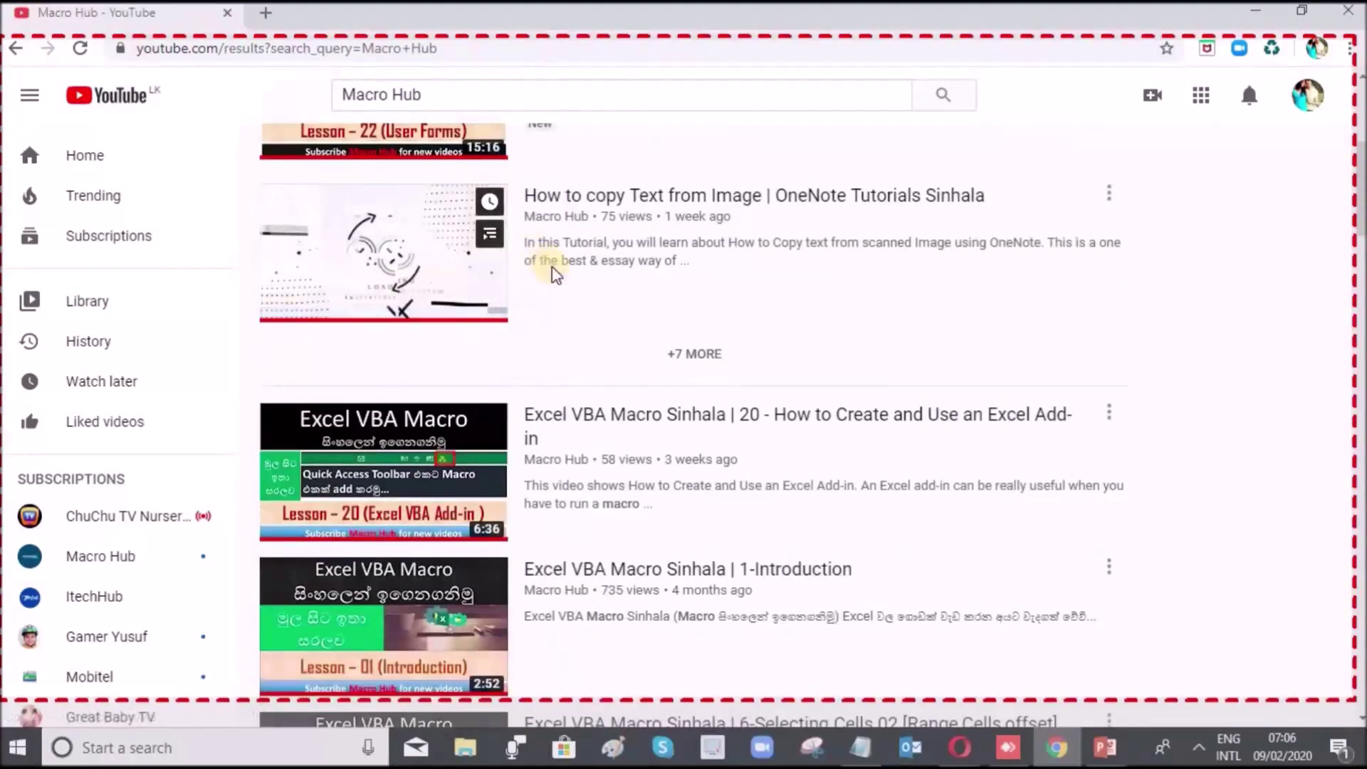
pyautogui.scroll(6, 549, 266)
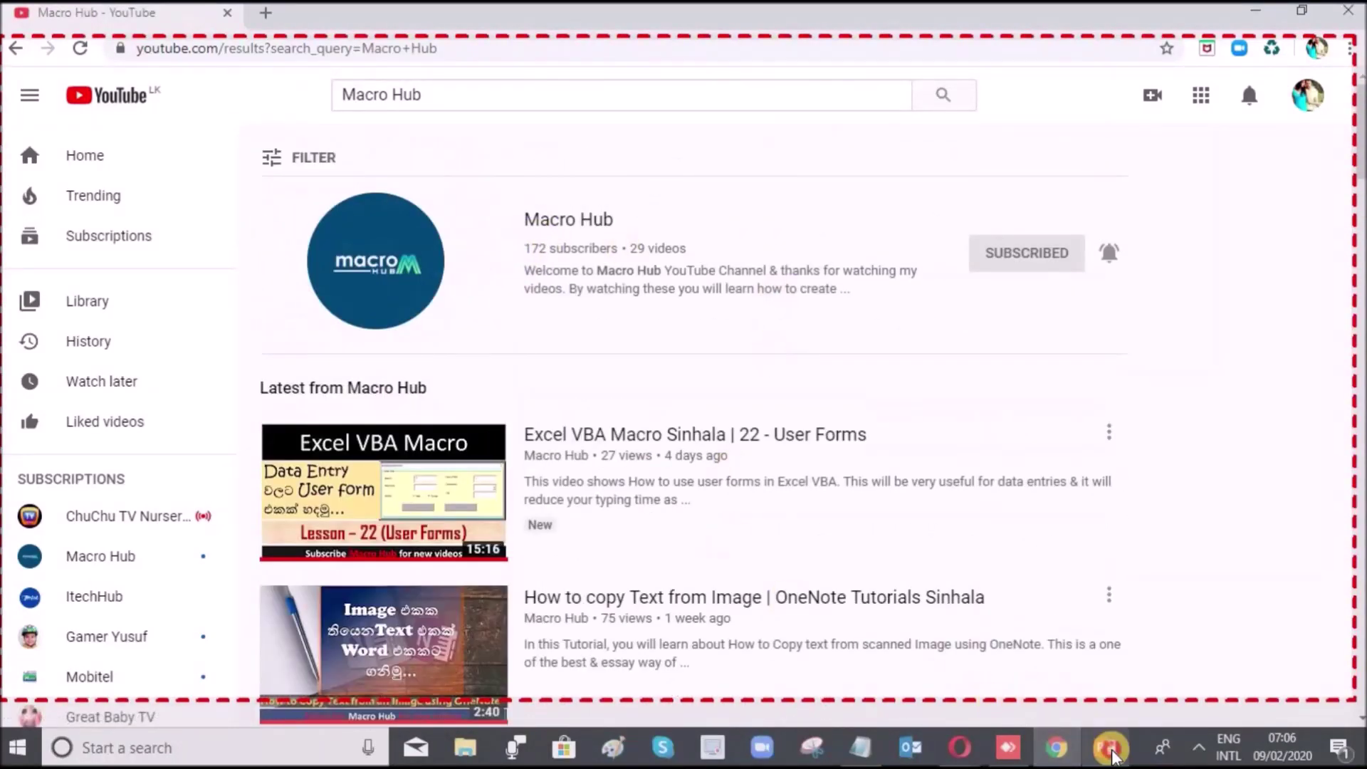
pyautogui.click(1106, 744)
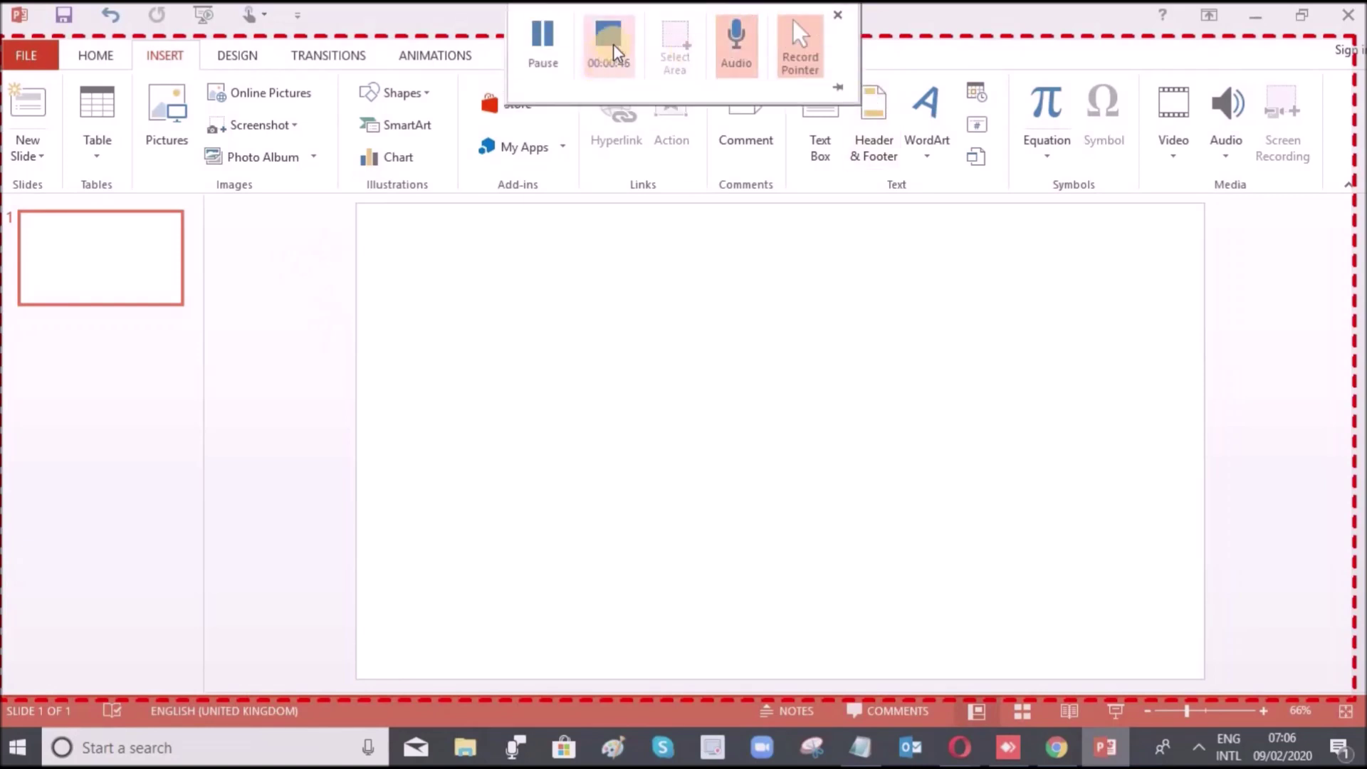
# Stop the recording so it is inserted on slide 1, then play the video
pyautogui.click(613, 48)
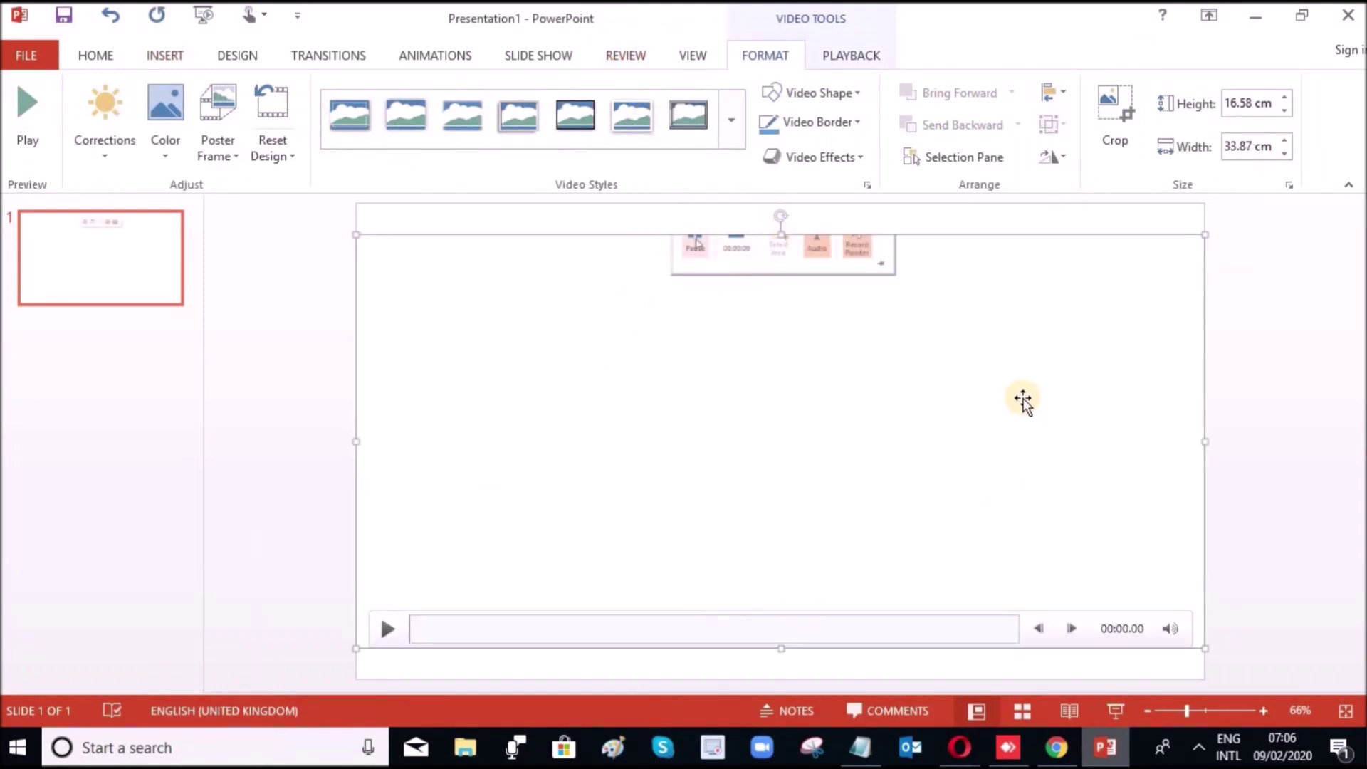
pyautogui.click(387, 630)
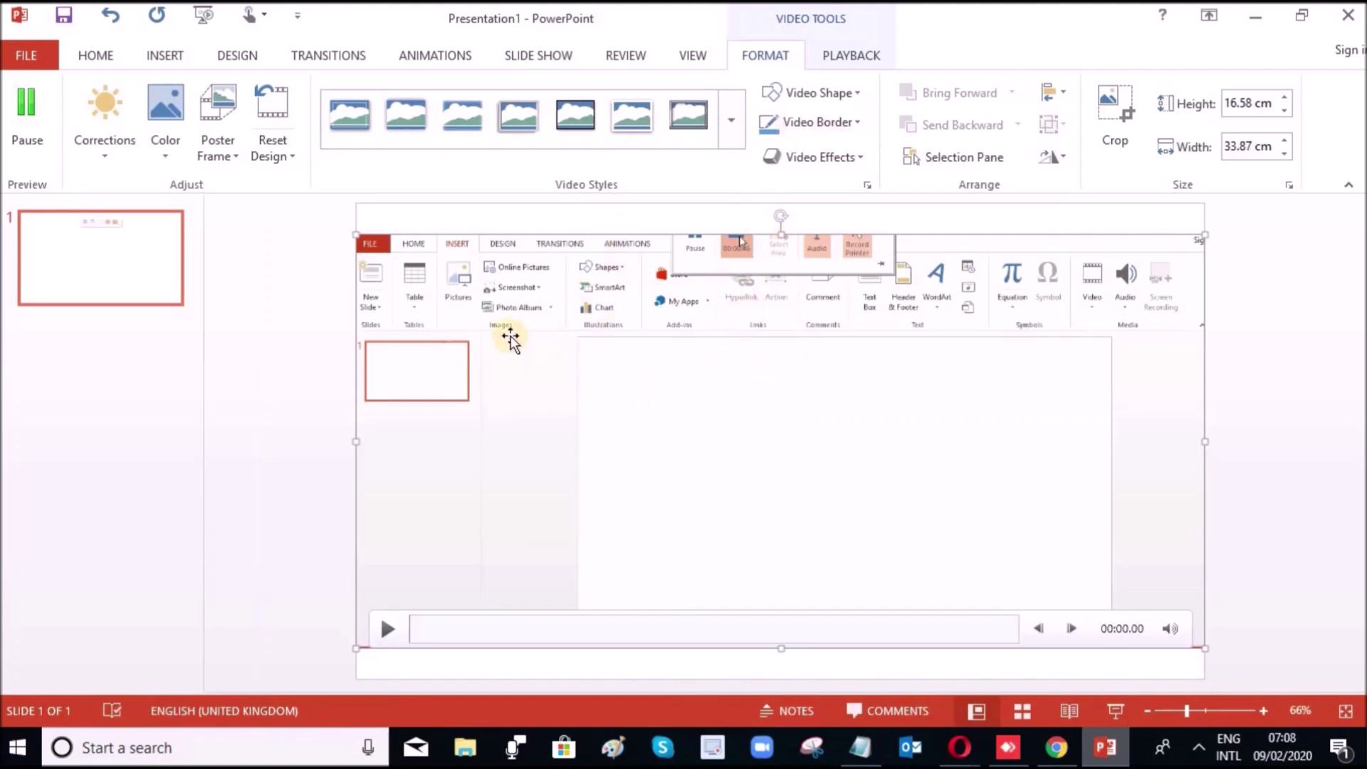
pyautogui.moveTo(778, 349); pyautogui.dragTo(802, 357)
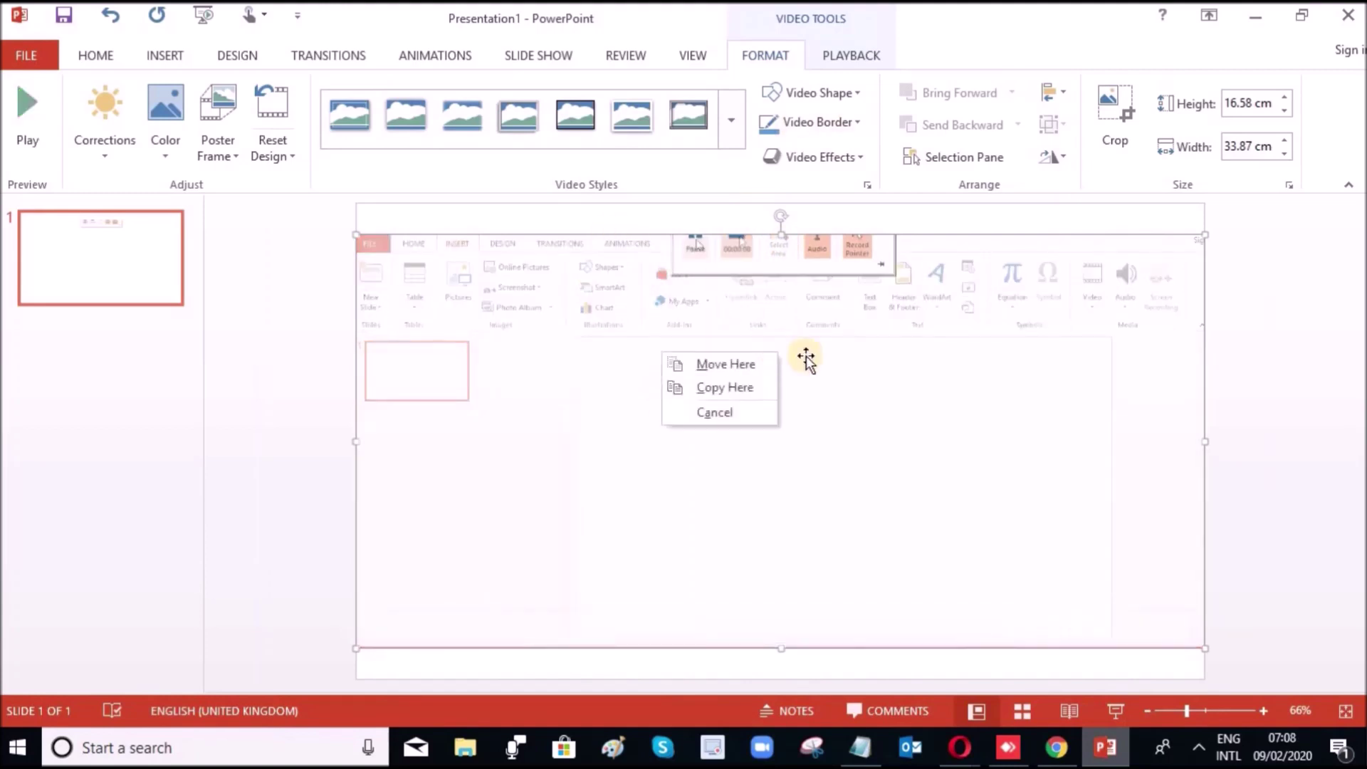
# Save the video as the media file 'Powerrec' on the Desktop, then show the desktop
pyautogui.press('Escape')
pyautogui.rightClick(839, 366)
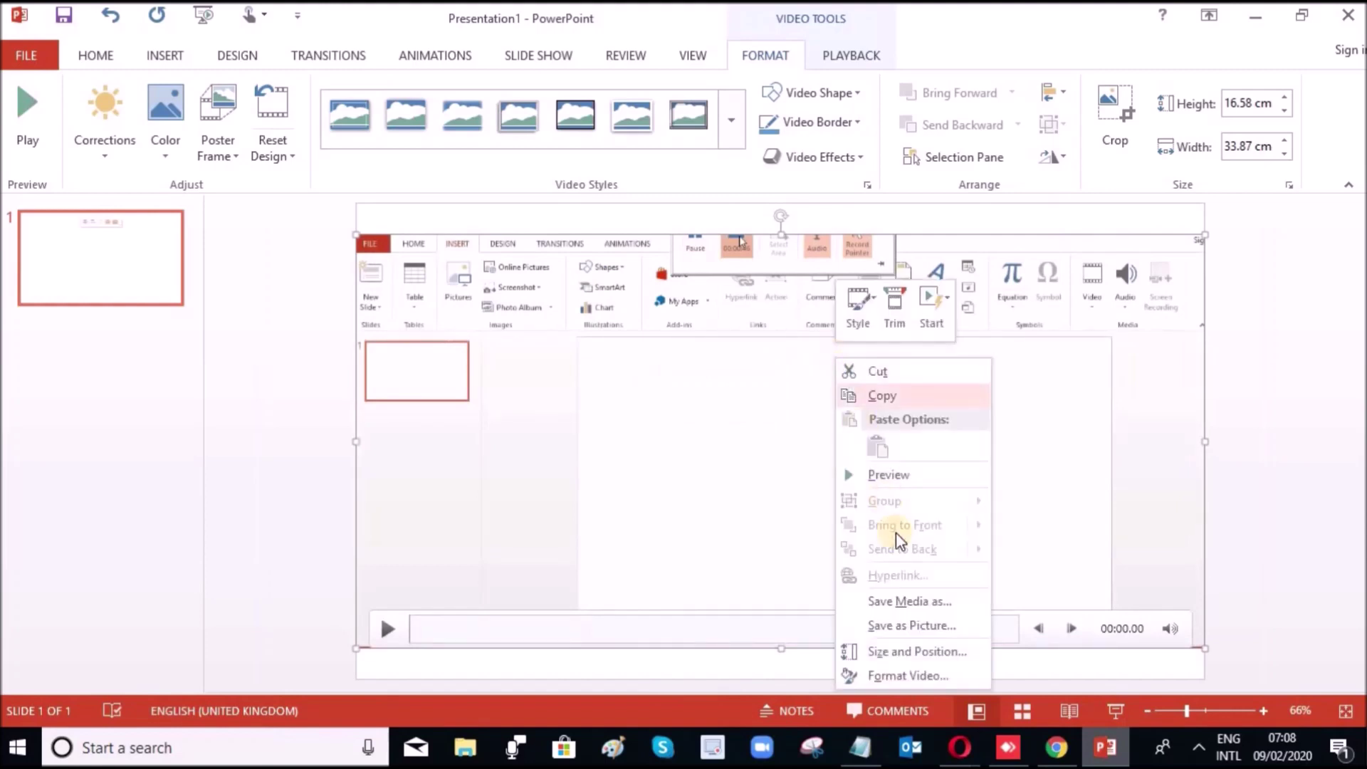
pyautogui.click(947, 603)
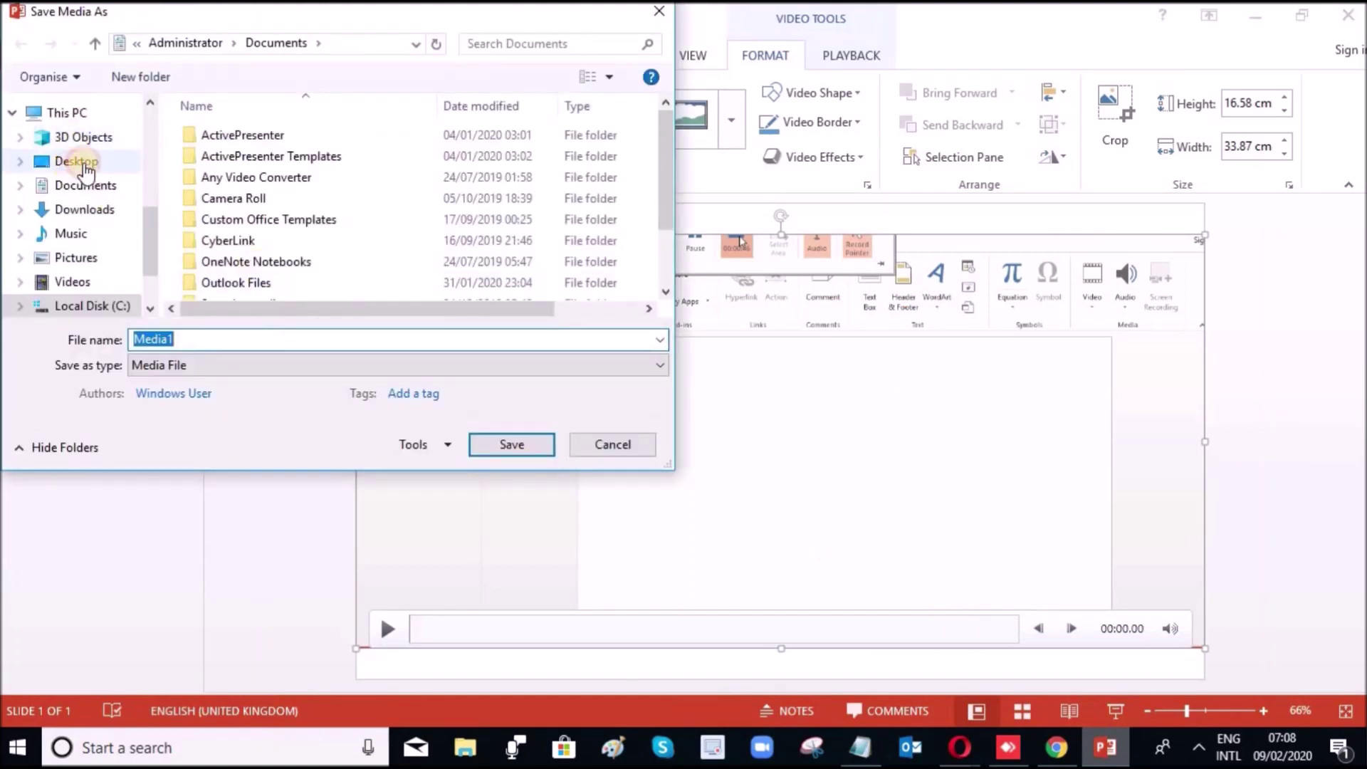
pyautogui.click(76, 161)
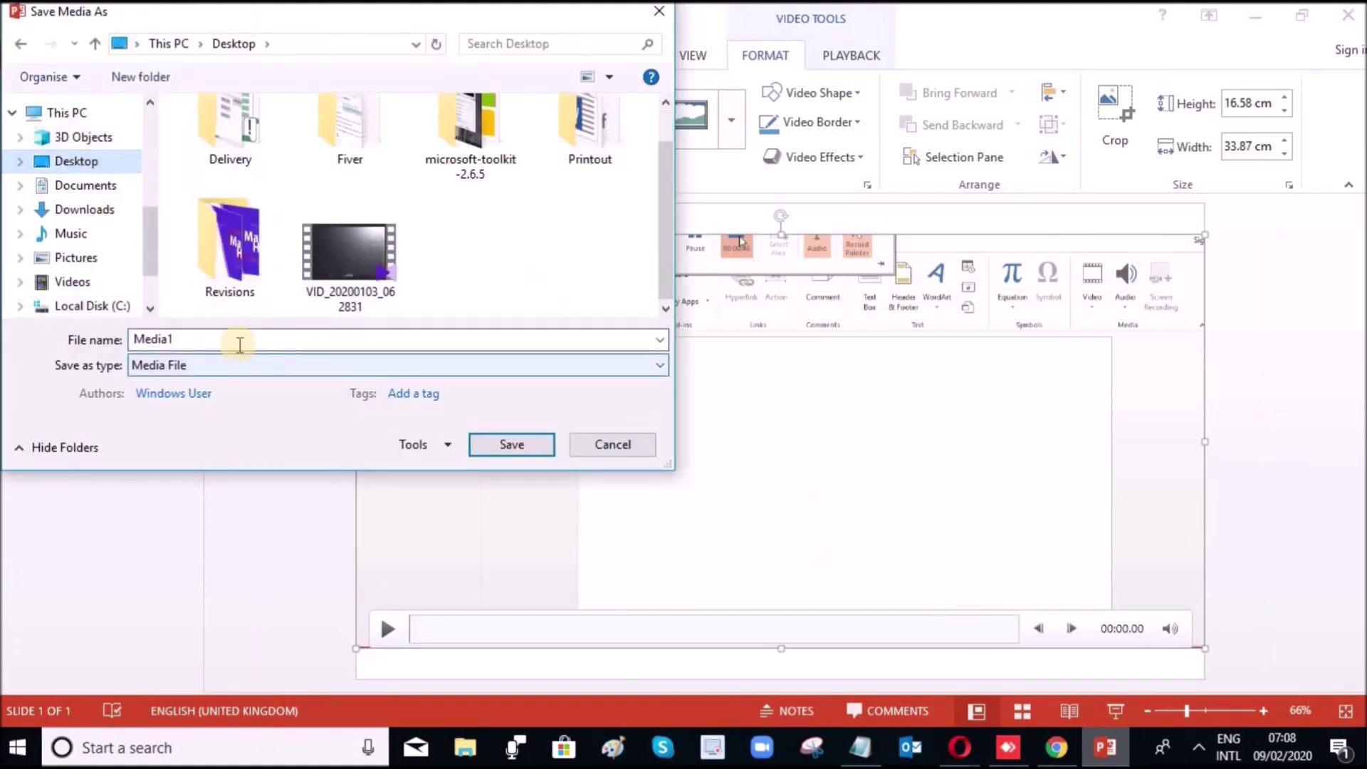
pyautogui.doubleClick(195, 343)
pyautogui.write('Powerrec')
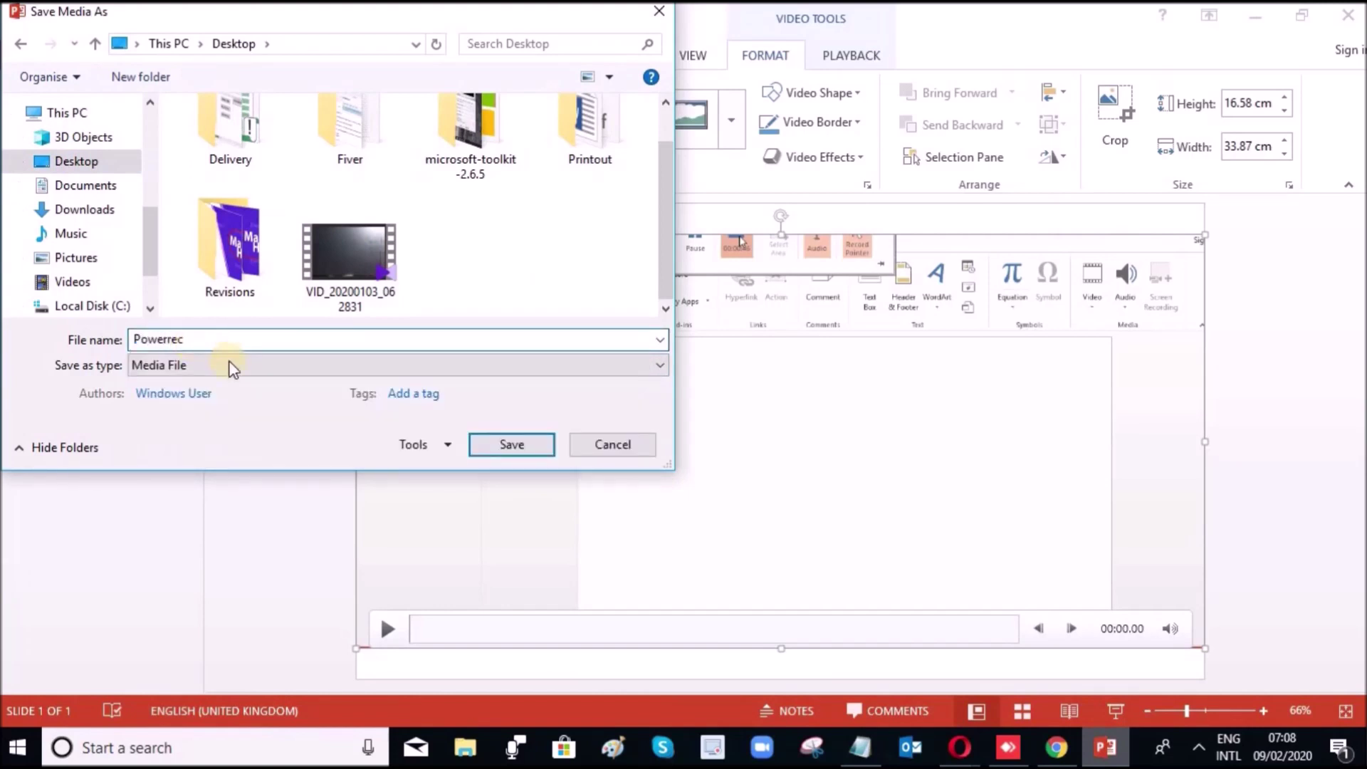
pyautogui.click(229, 364)
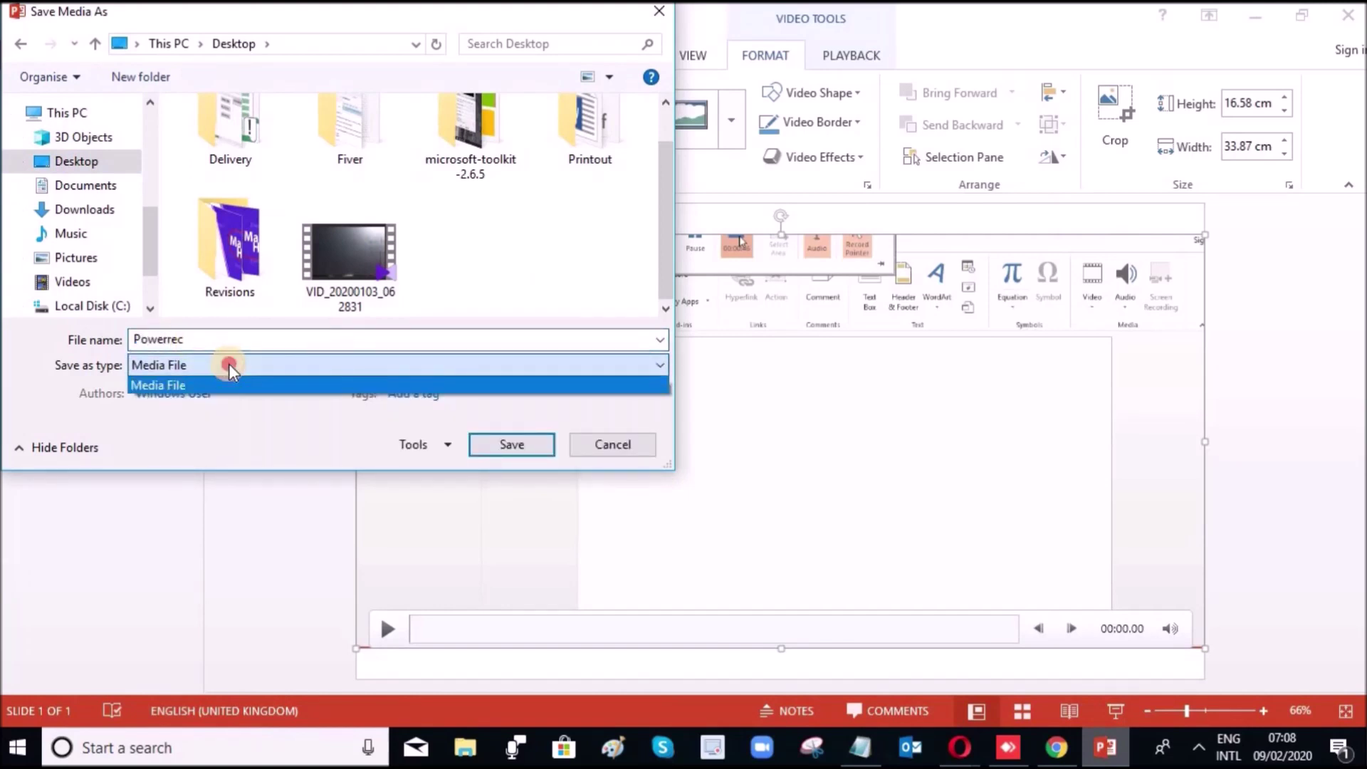
pyautogui.click(229, 365)
pyautogui.click(507, 450)
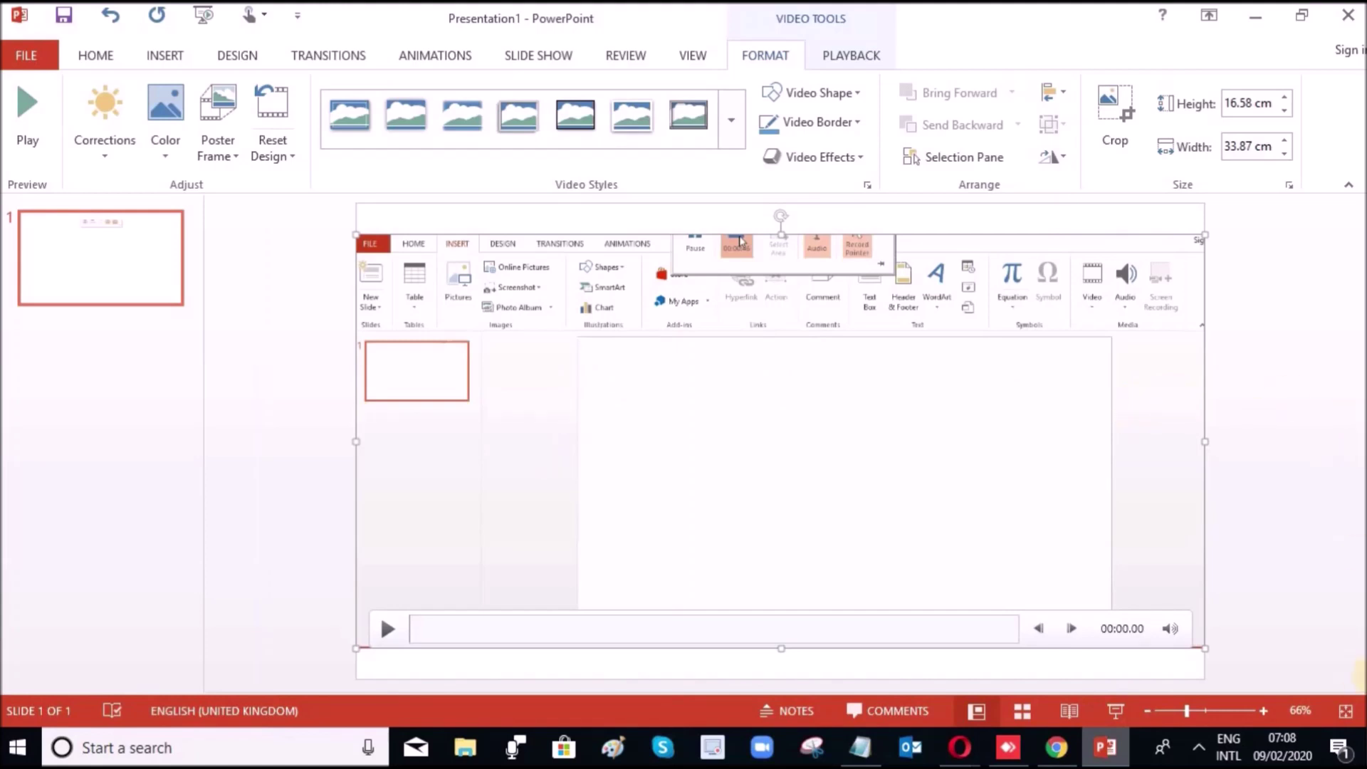
pyautogui.click(1357, 722)
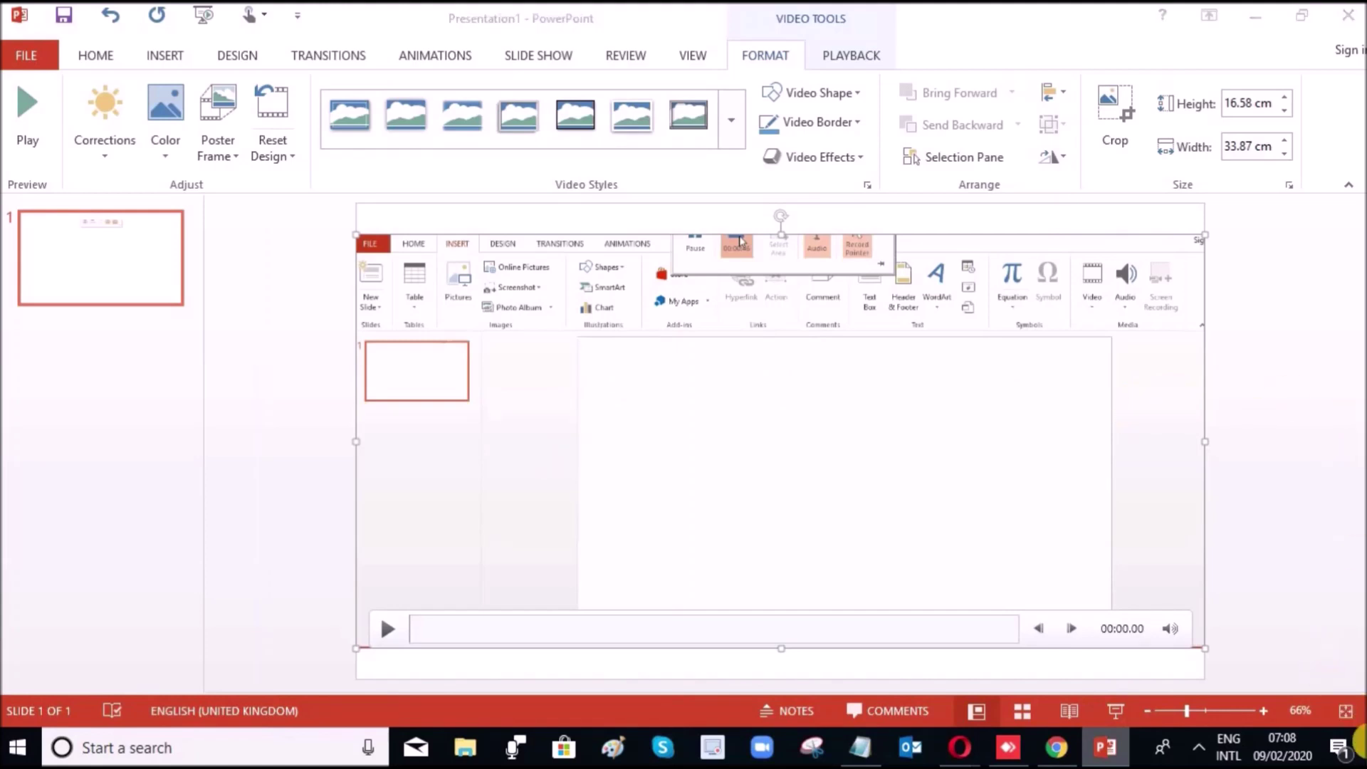
pyautogui.click(1364, 742)
# Open Powerrec in KMPlayer from the desktop, dismissing the New Version notice
pyautogui.click(777, 60)
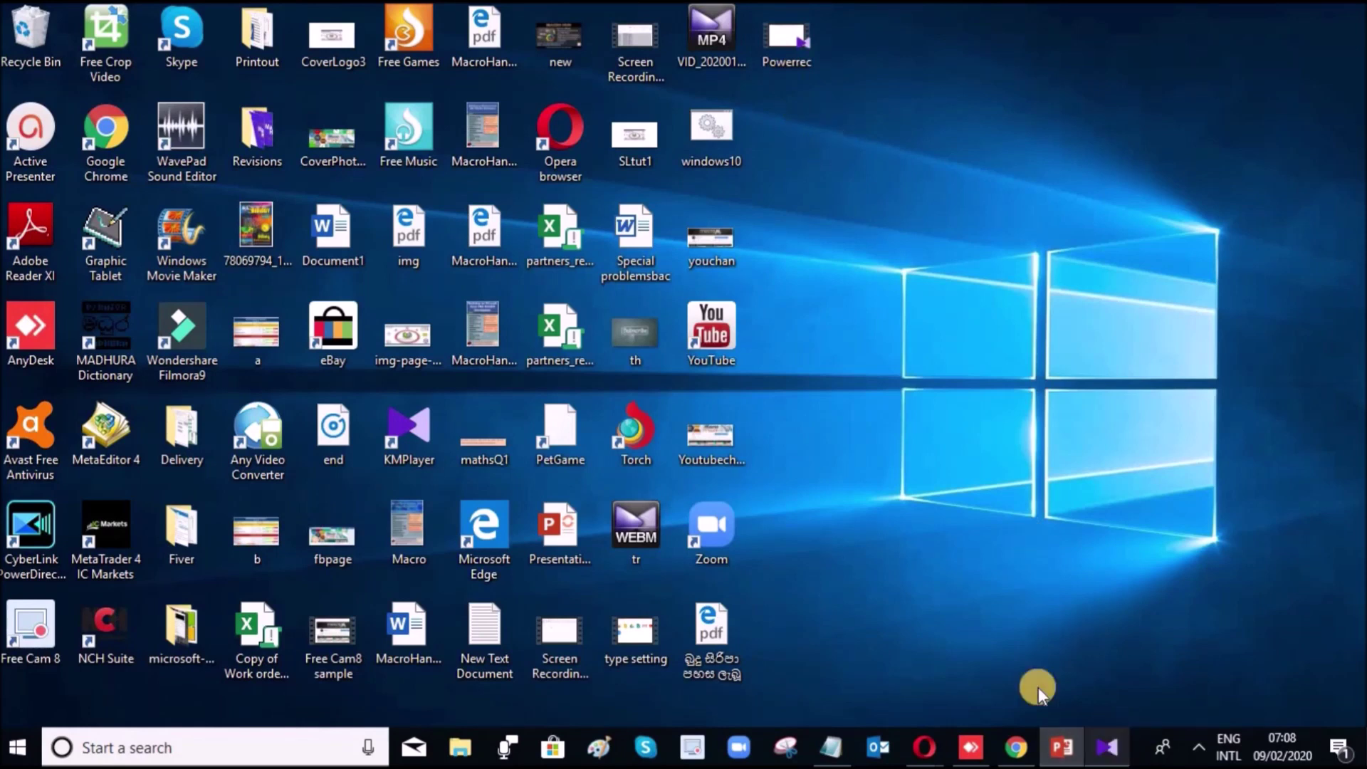
pyautogui.click(896, 513)
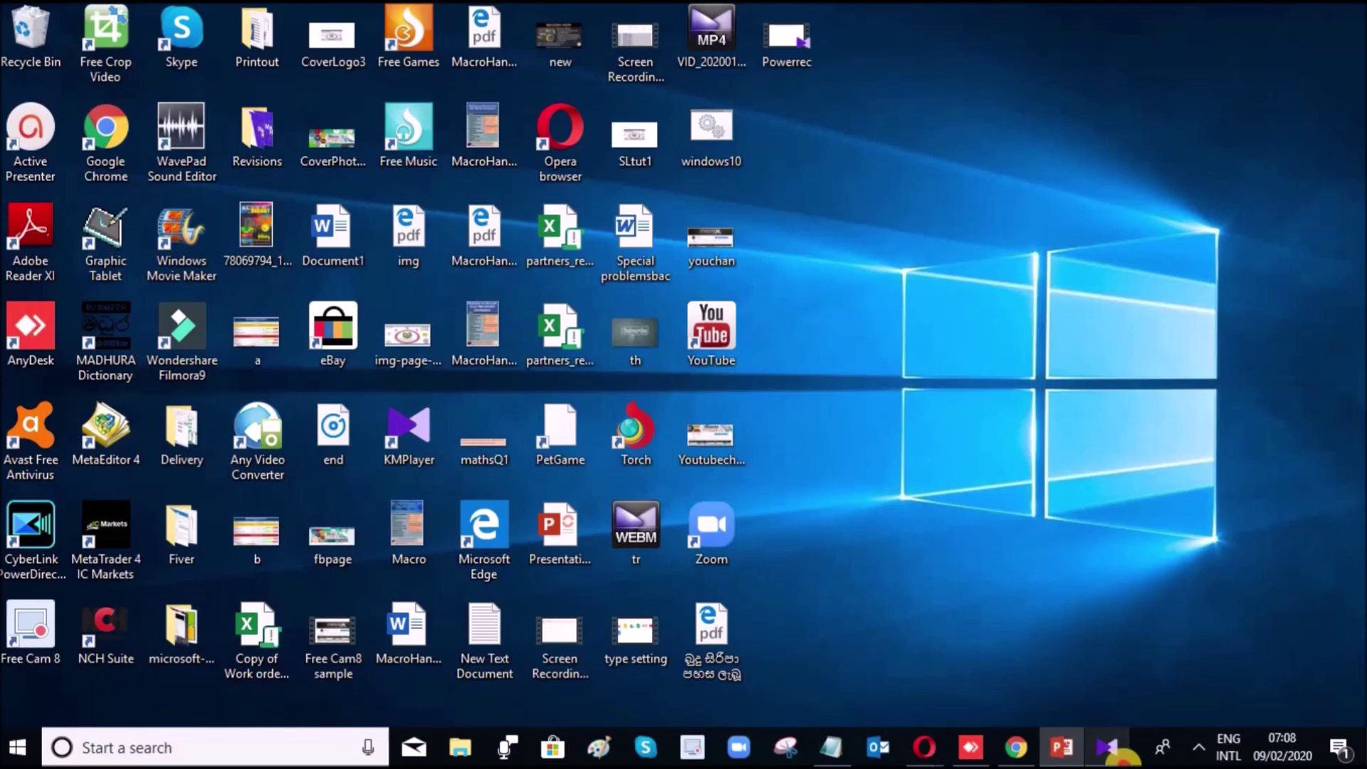
pyautogui.click(1111, 752)
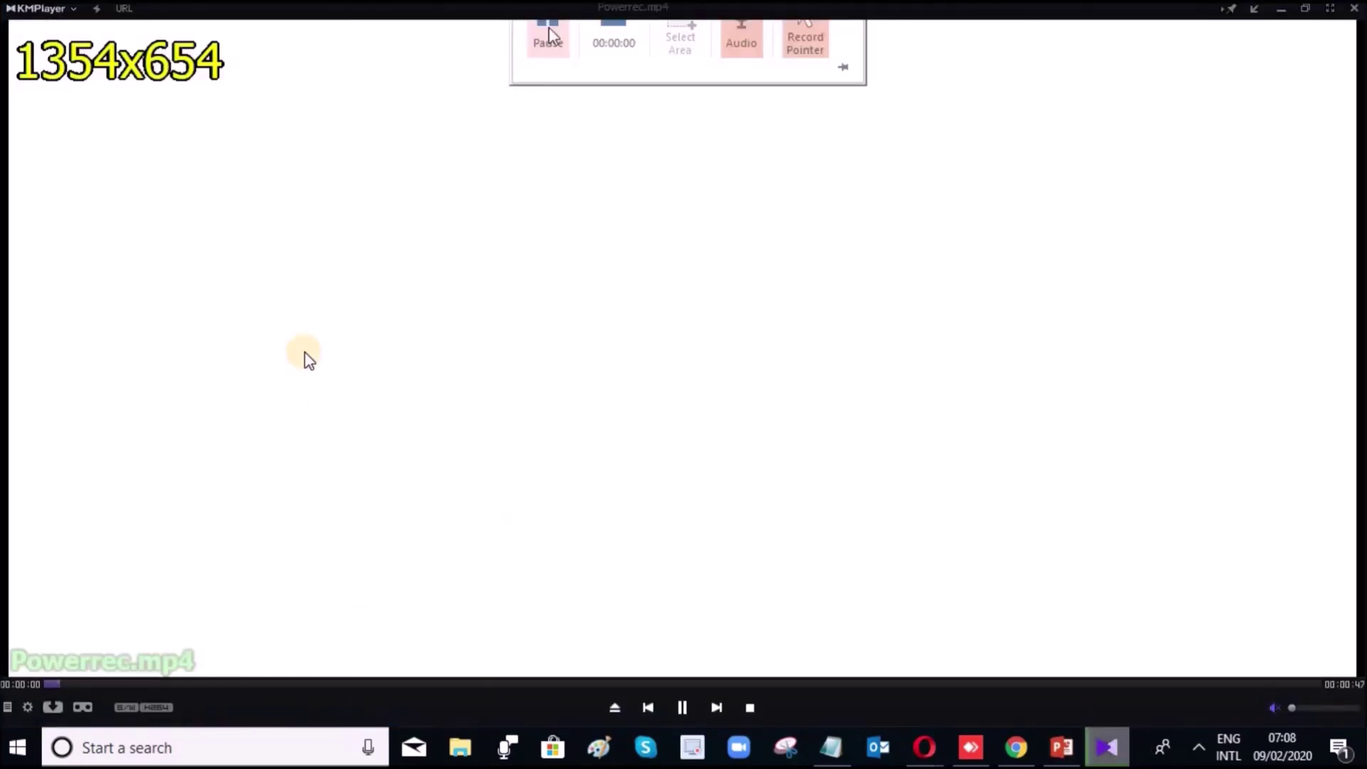